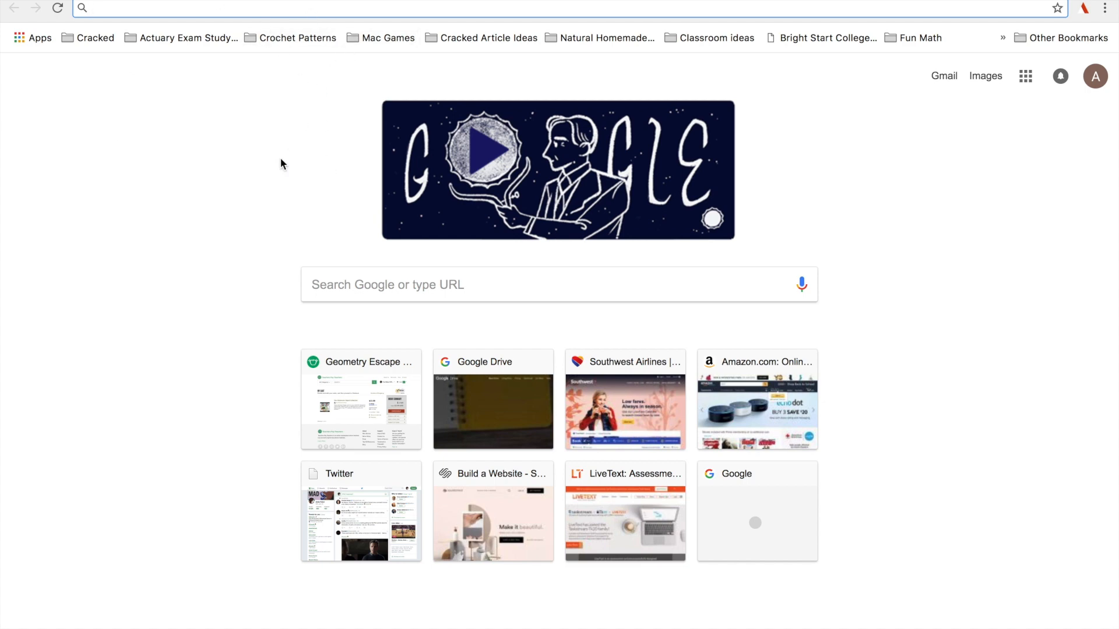
Open the Chrome Web Store at chrome.google.com/webstore.
text(chrom)
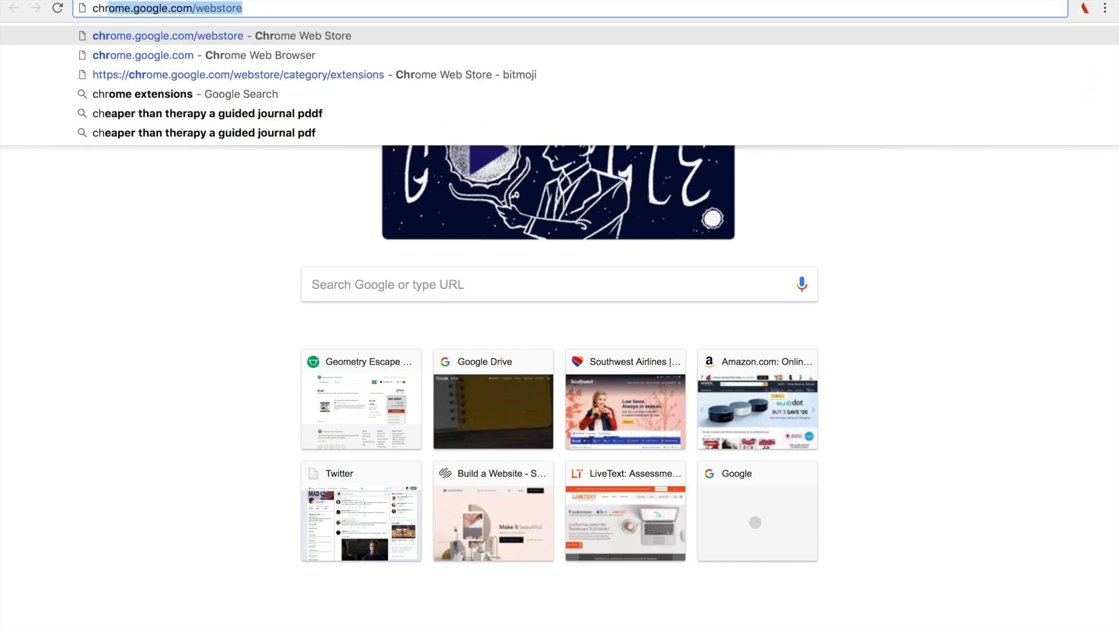
text(e.google.)
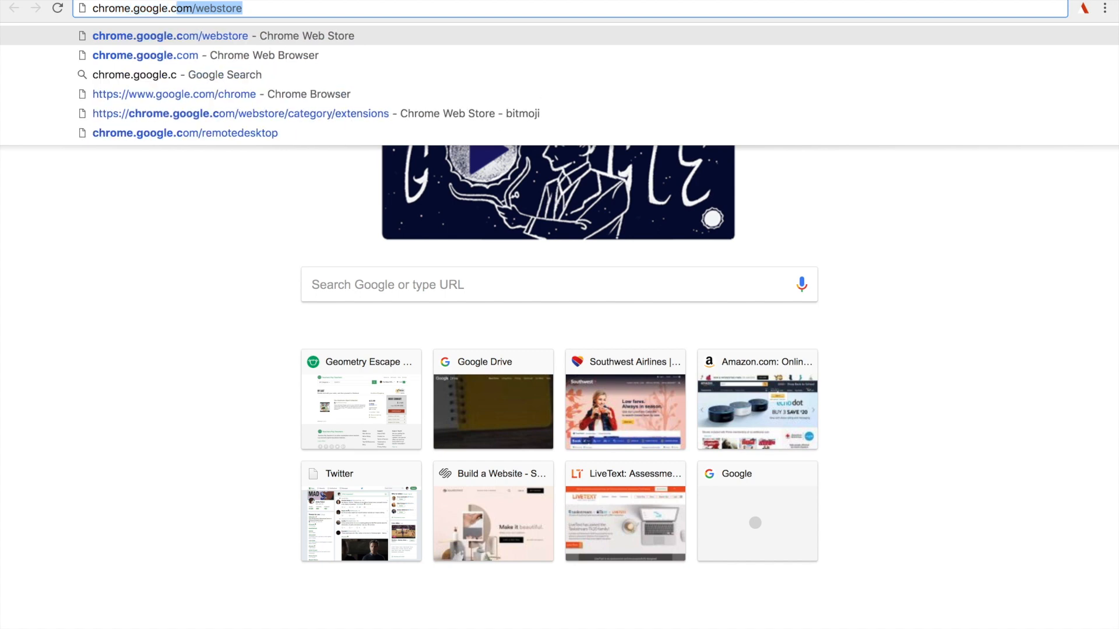
text(com/webstore)
key(Return)
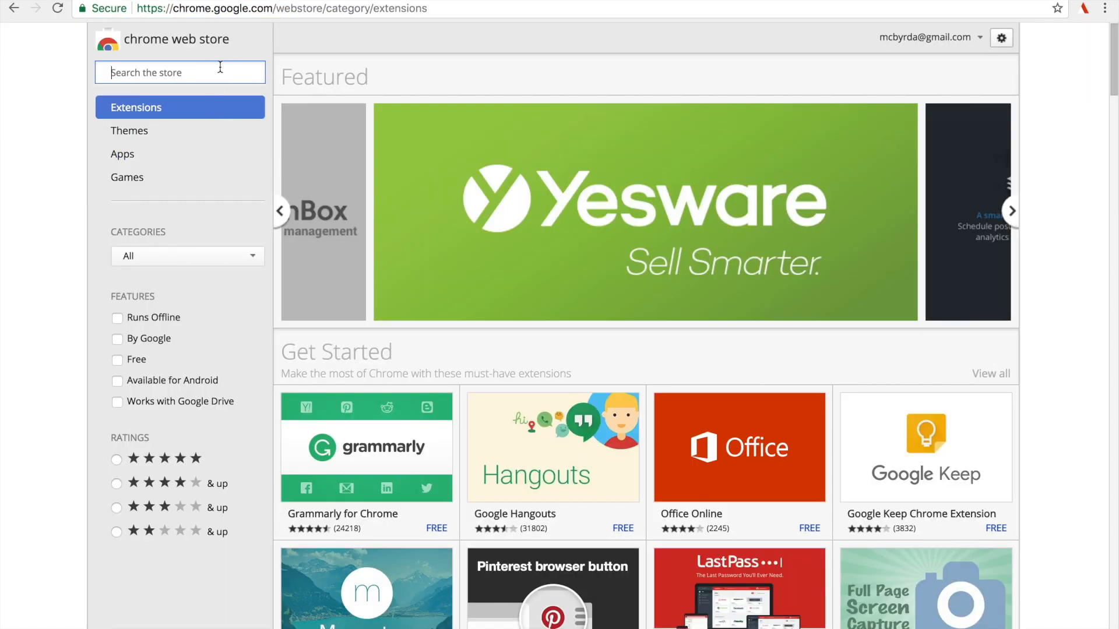
Search the Chrome Web Store for bitmoji.
text(bit)
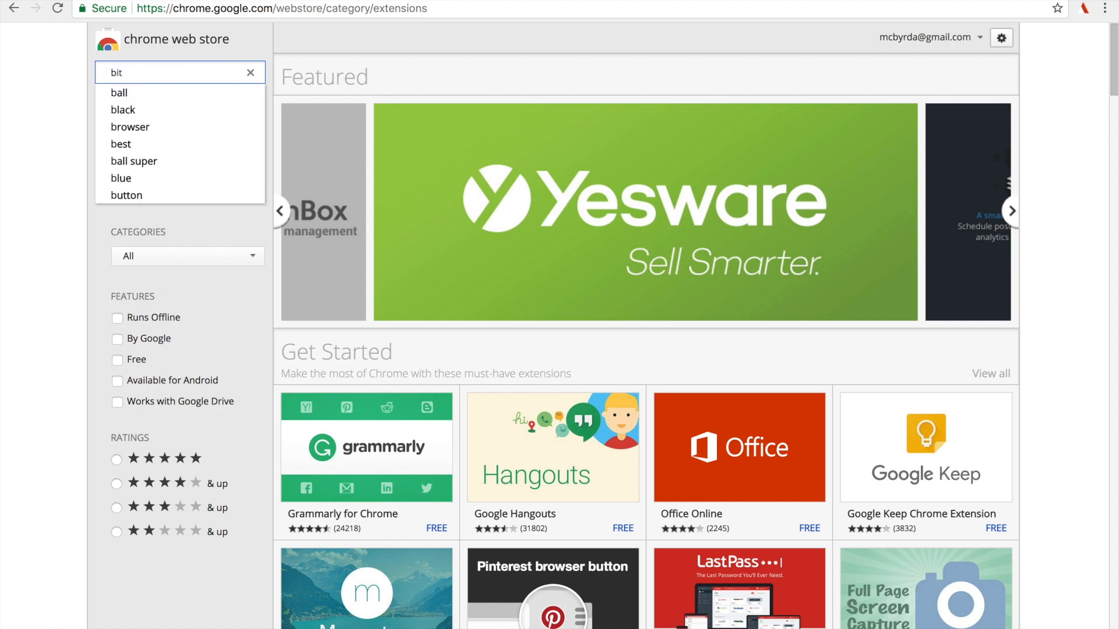
text(moji)
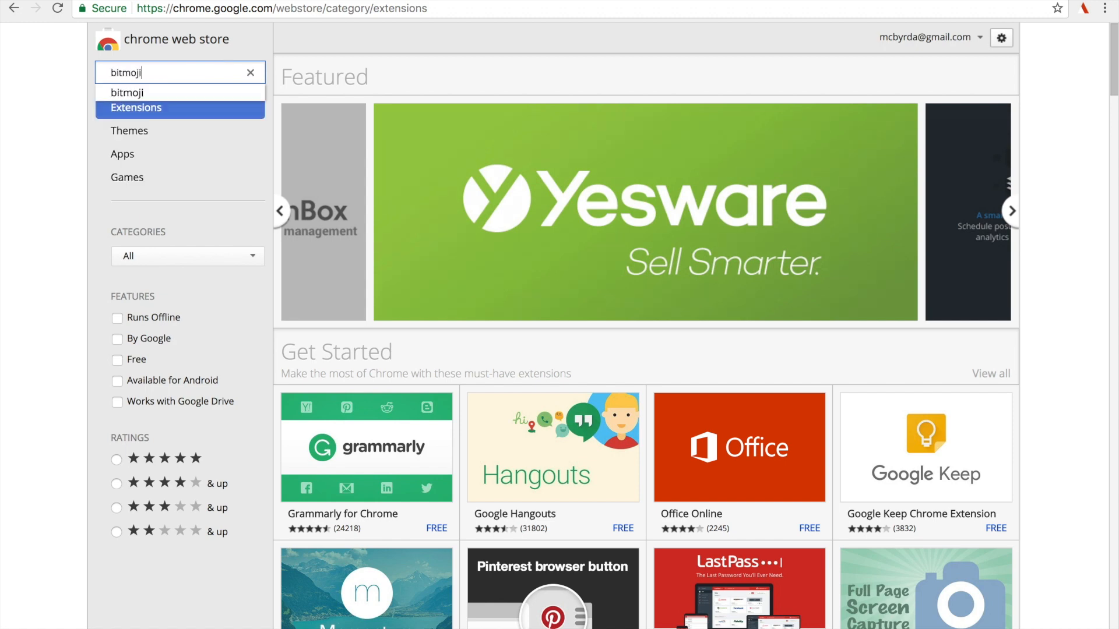
key(Return)
click(217, 93)
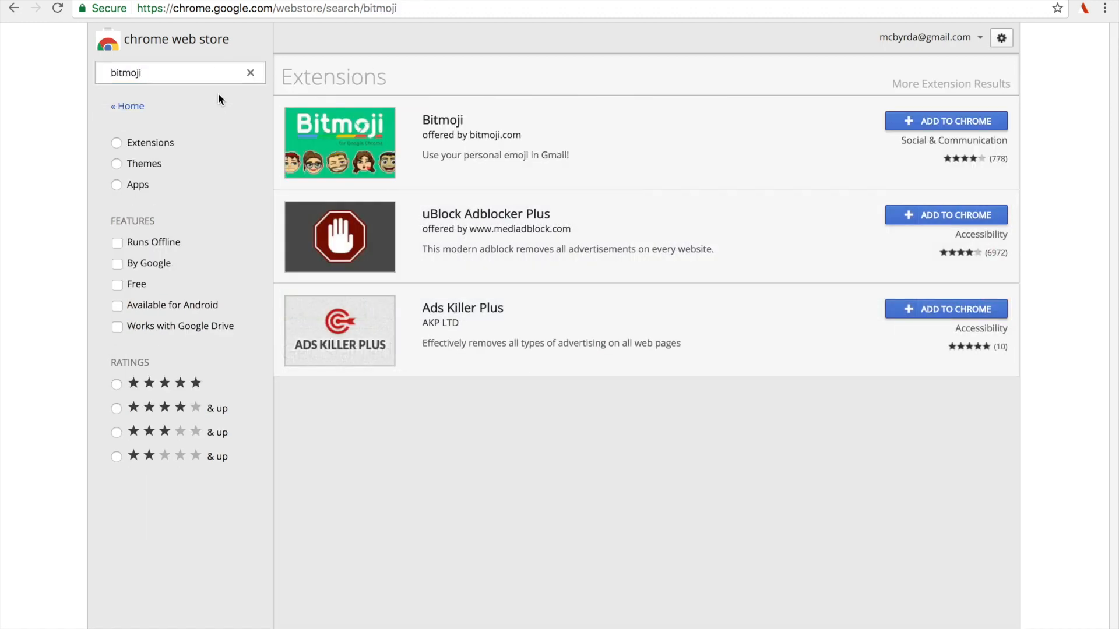
Add the Bitmoji extension offered by bitmoji.com to Chrome and approve its requested permissions.
click(457, 120)
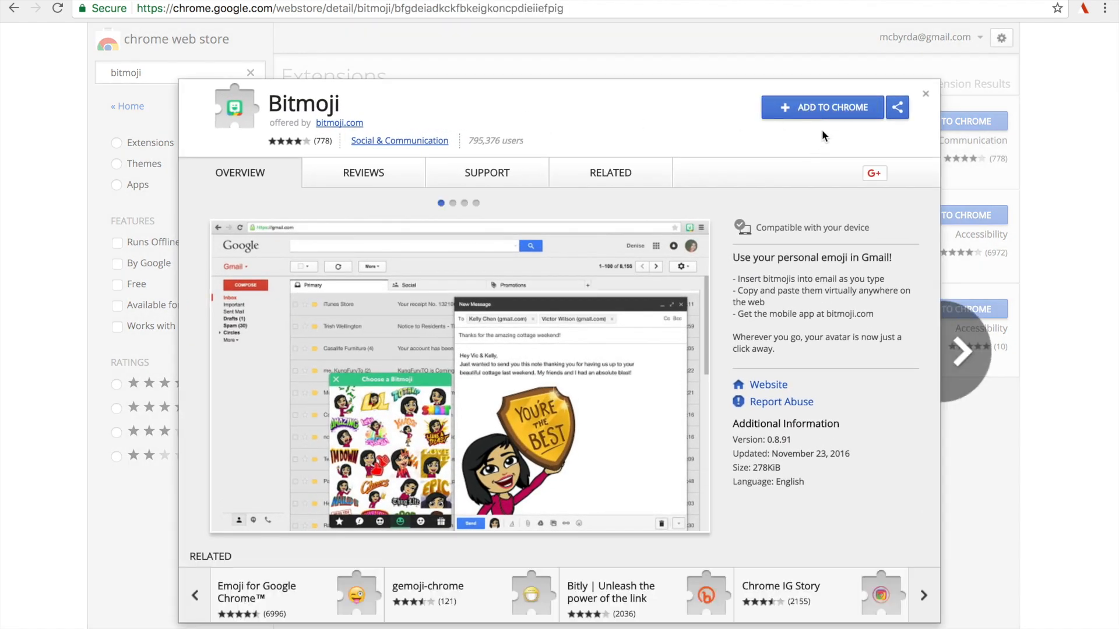
click(778, 113)
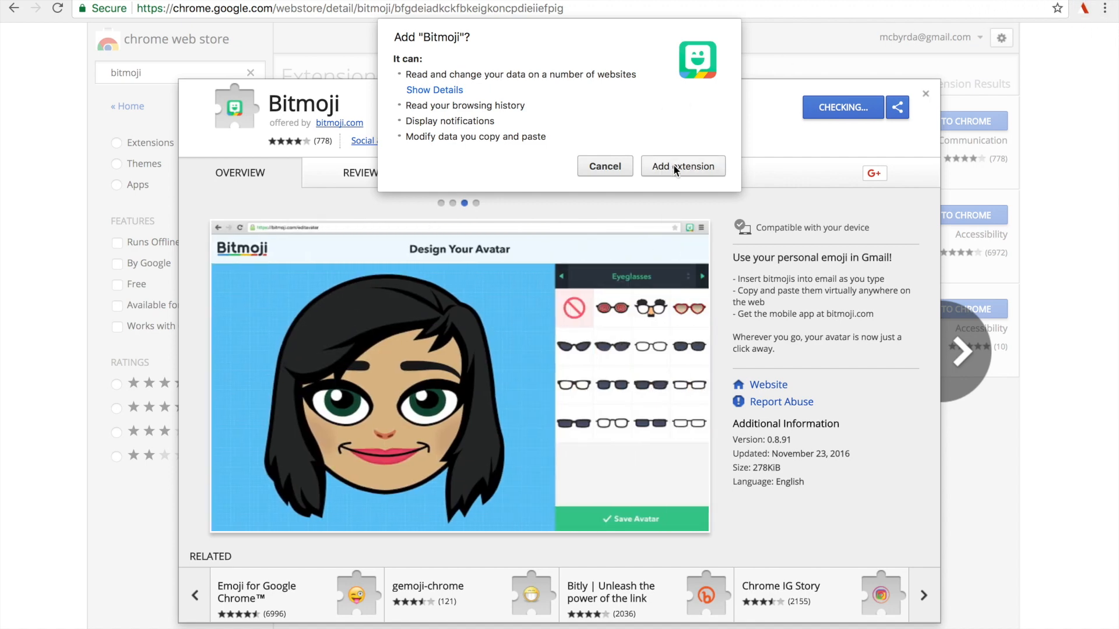
click(674, 165)
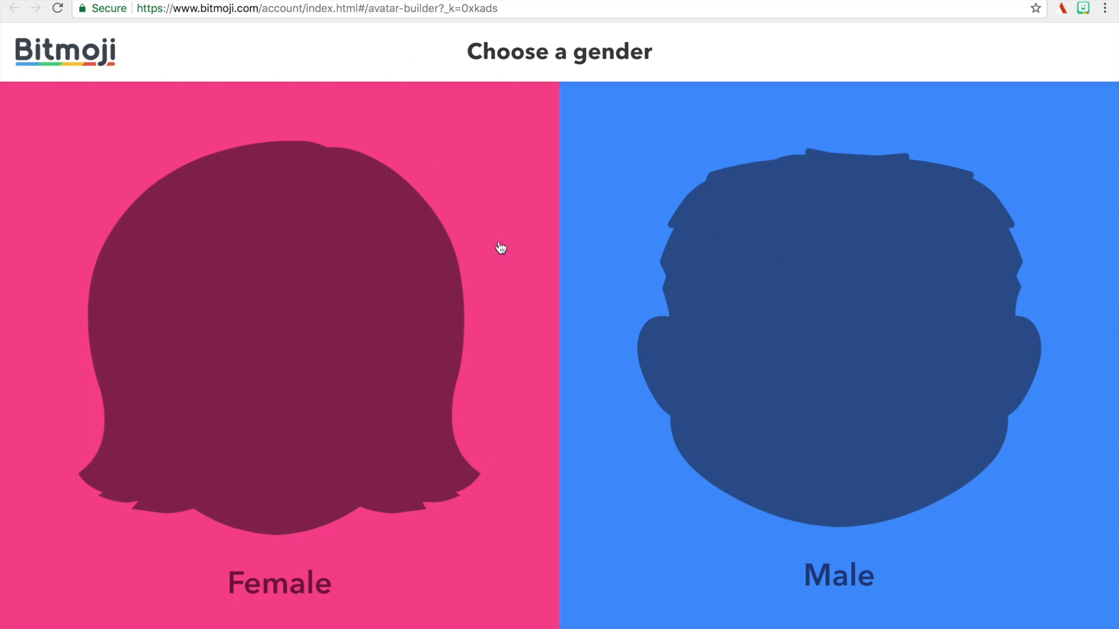
Start a female avatar in Bitmoji Style and choose the face shape at the center of the grid.
click(455, 335)
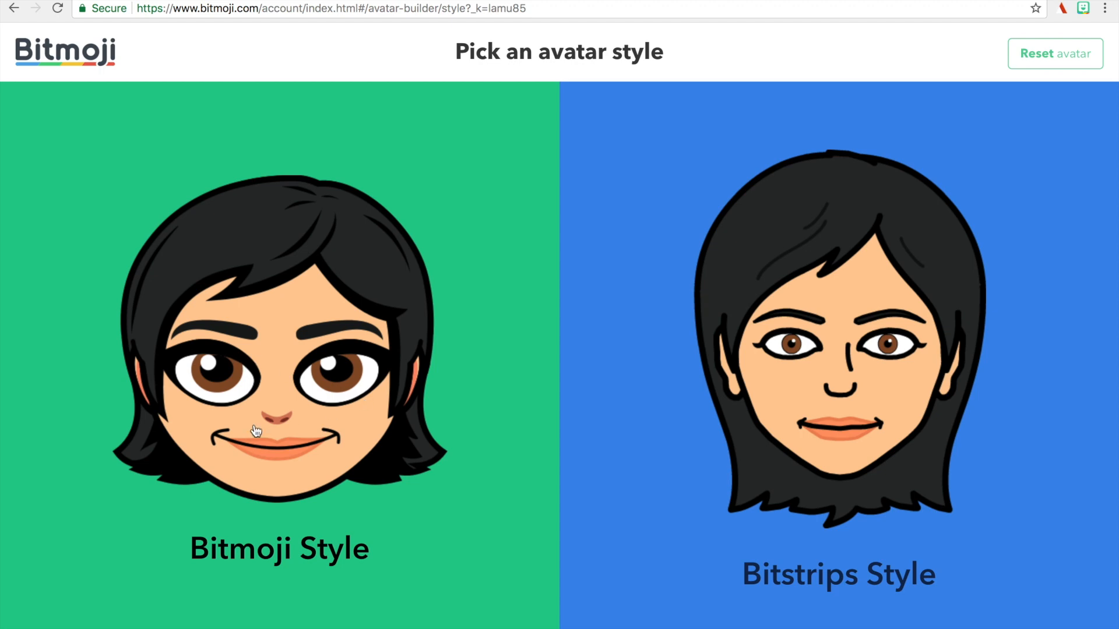
click(334, 563)
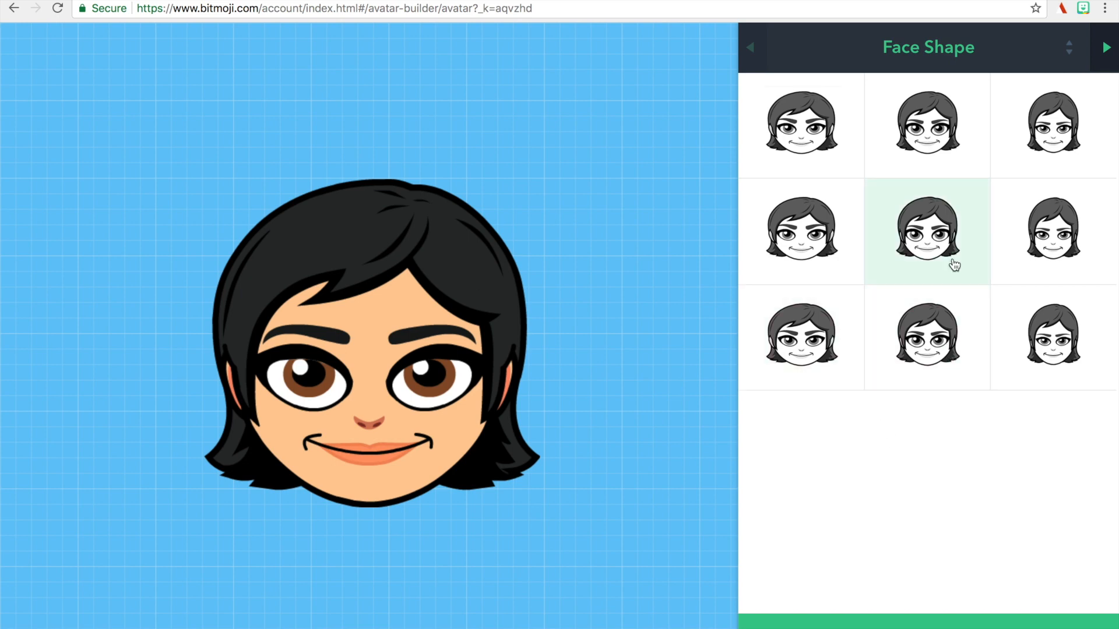
click(938, 247)
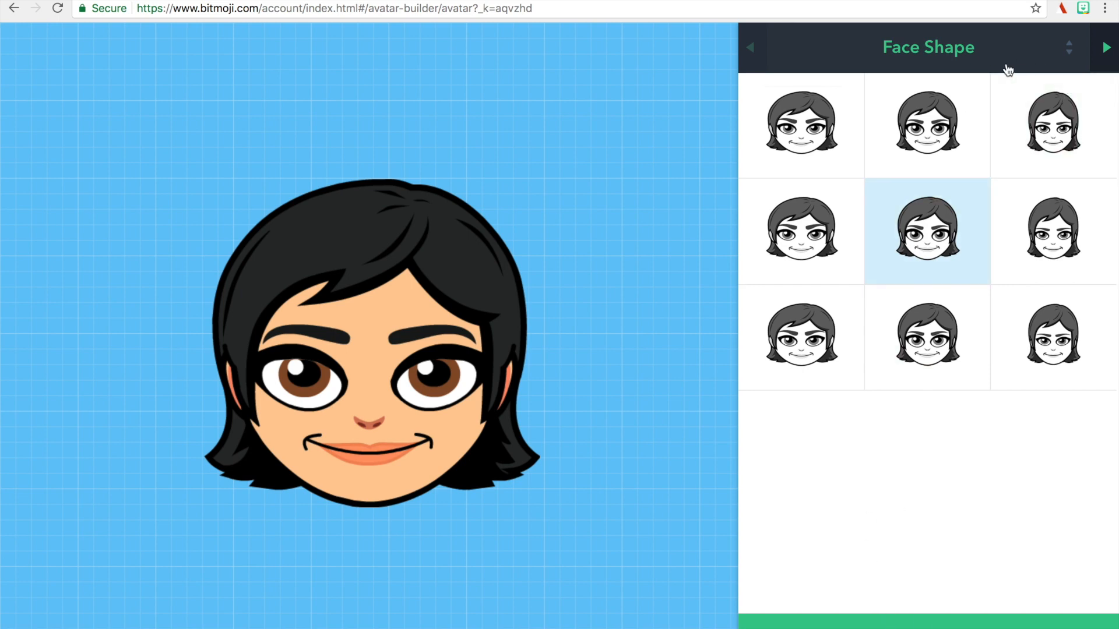
click(962, 57)
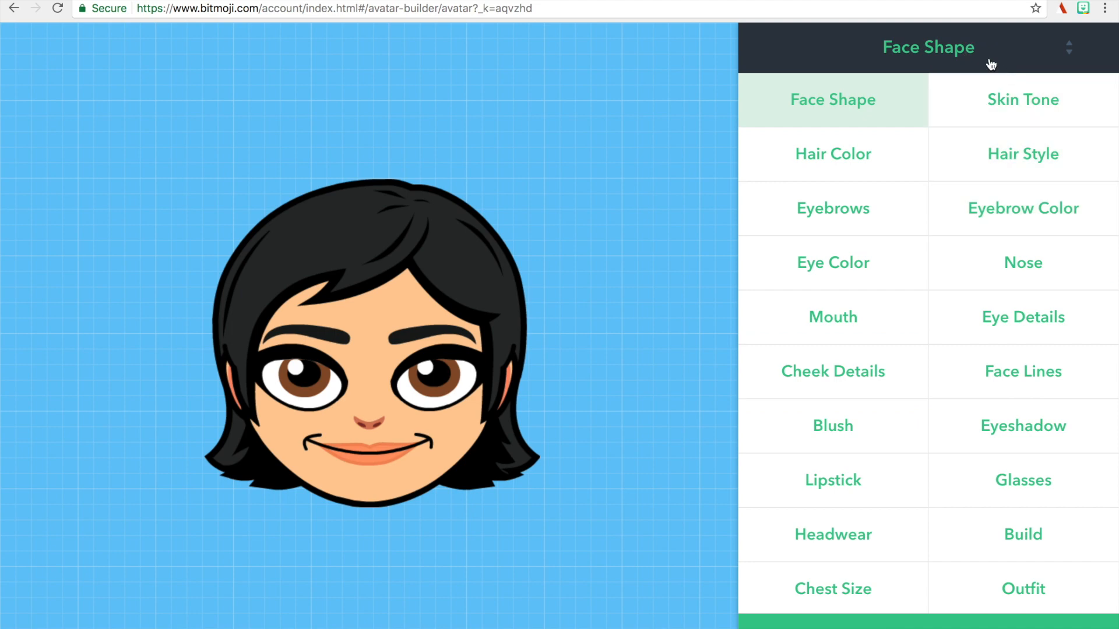
click(884, 105)
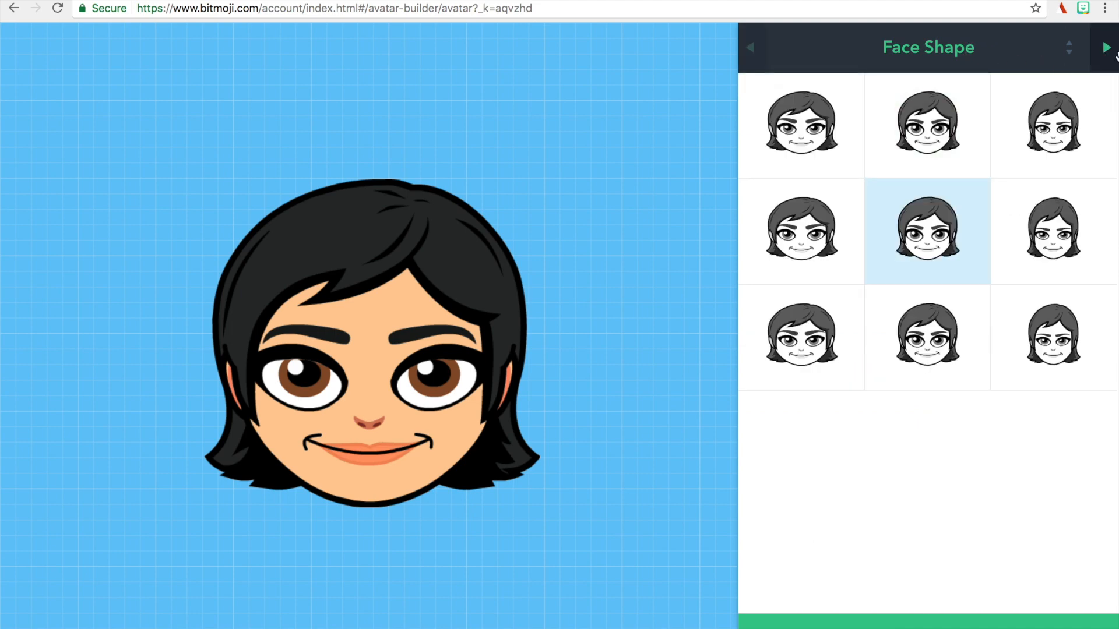
Give the avatar the dark brown skin tone from the third row's last swatch and the short, rounded curly hairstyle.
click(1106, 50)
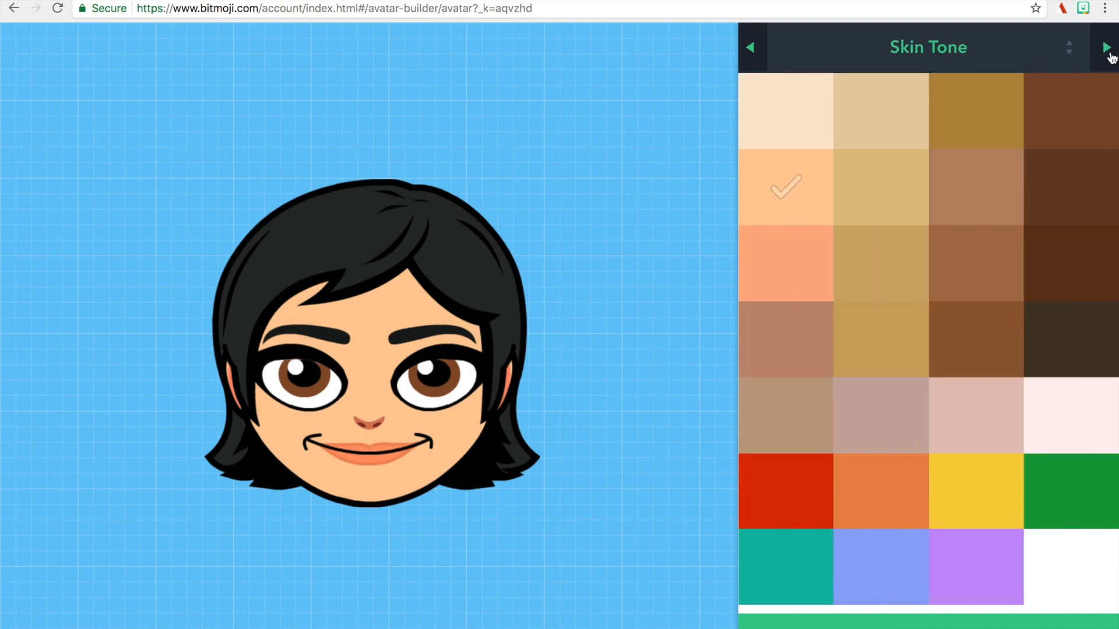
click(1078, 269)
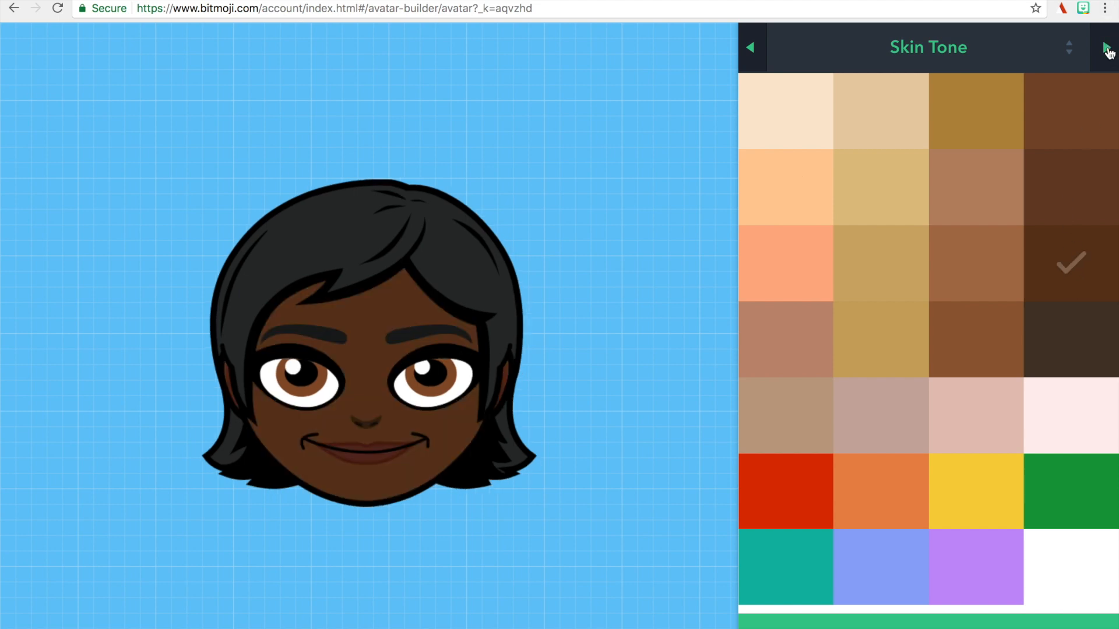
click(1106, 50)
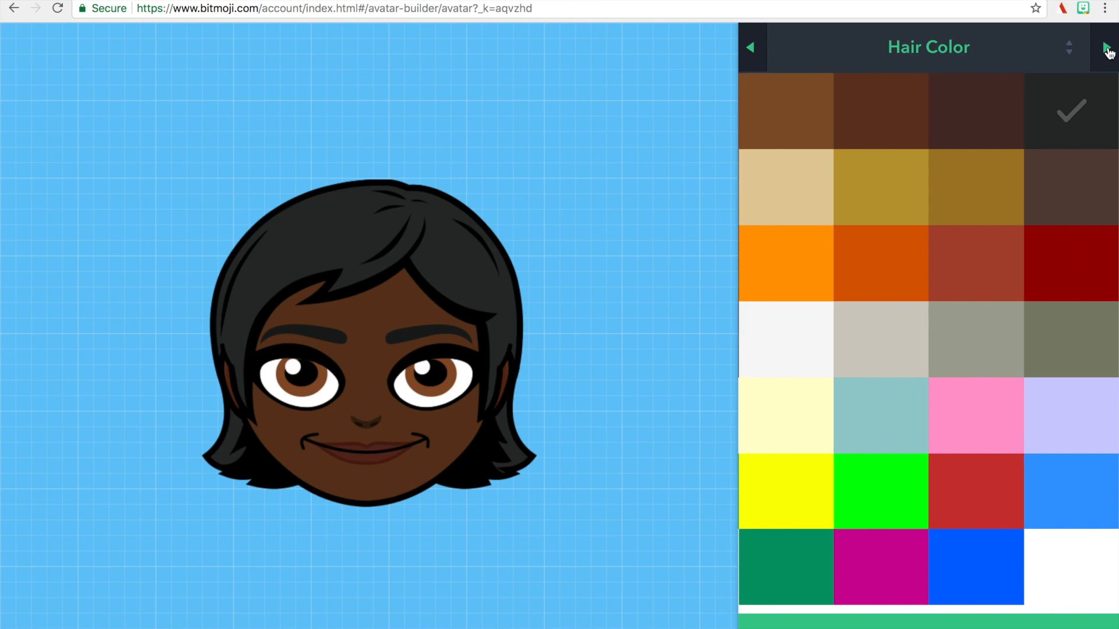
click(1106, 51)
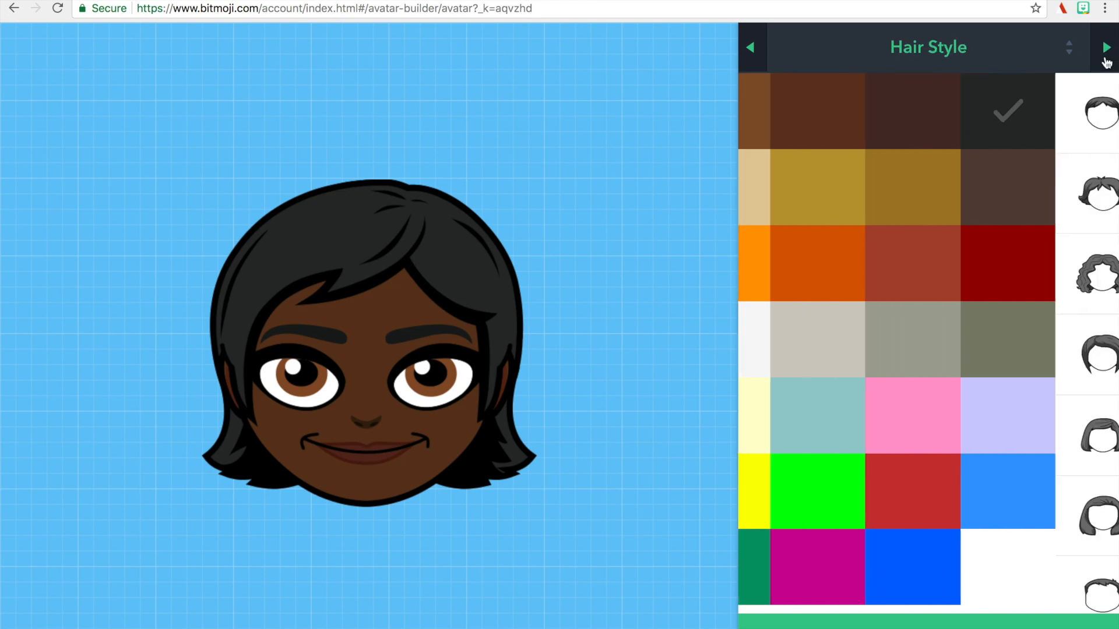
click(890, 221)
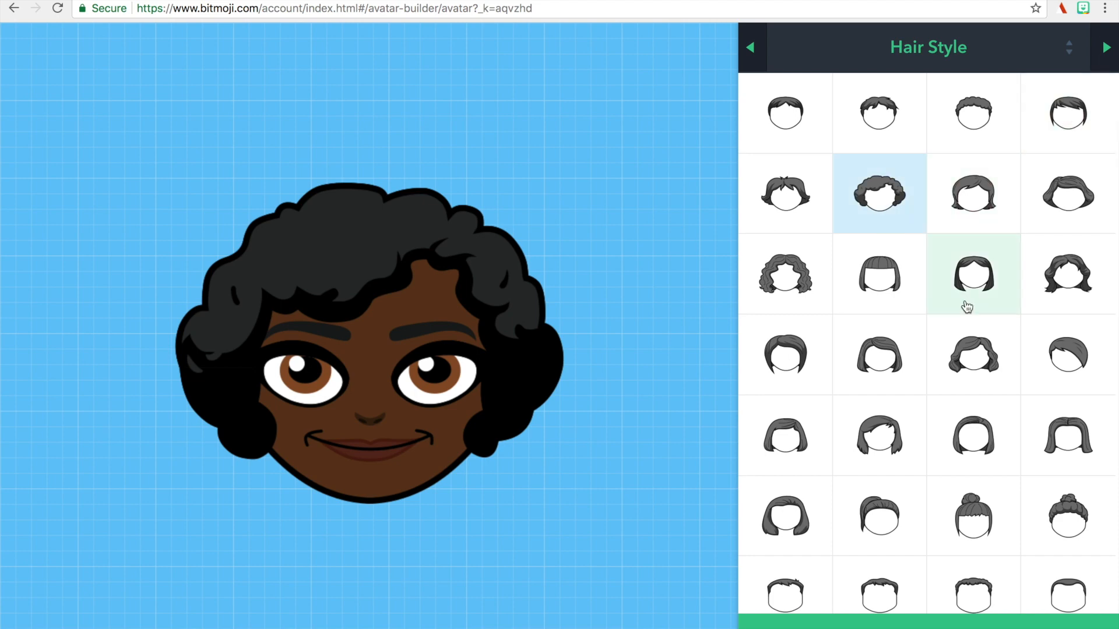
scroll(966, 305, down, 7)
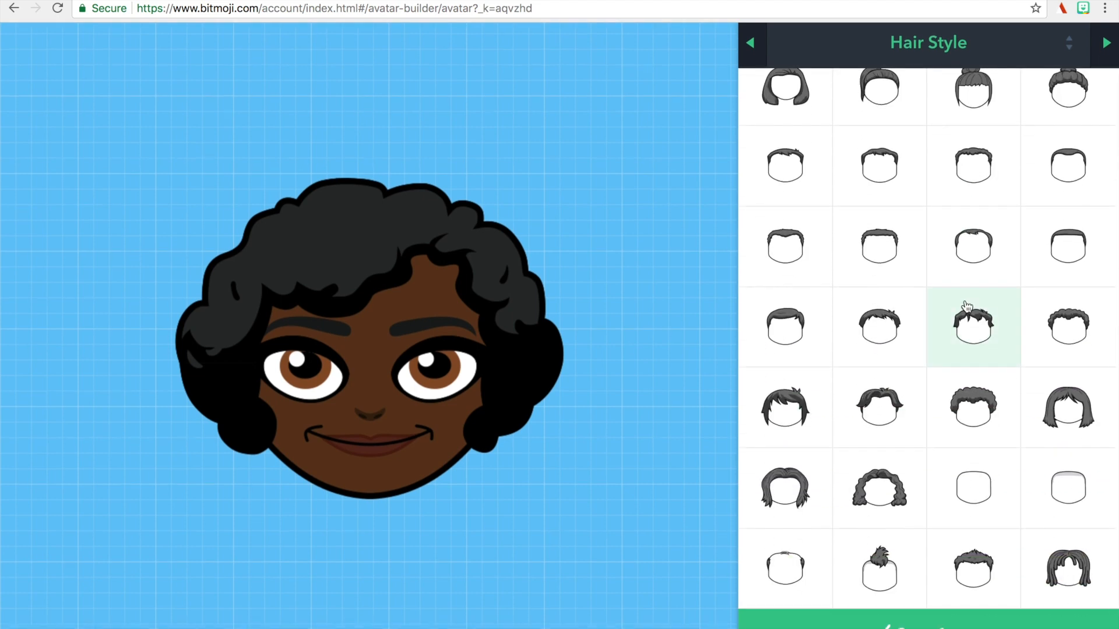
click(972, 442)
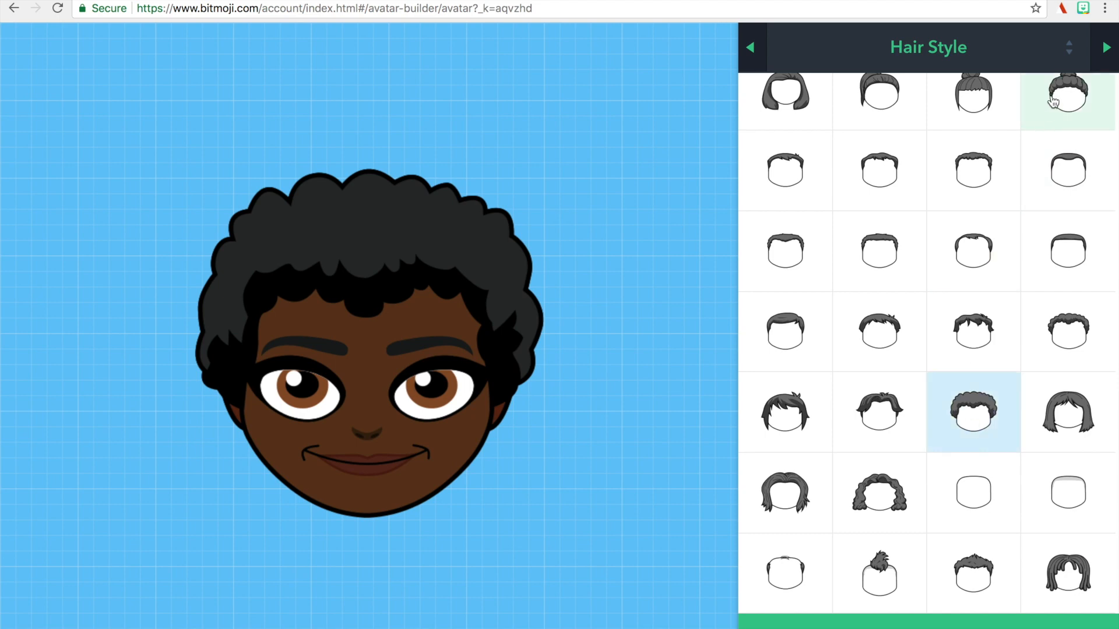
Skip the eyebrow options and set the avatar's eye color to the first dark brown swatch.
click(1103, 62)
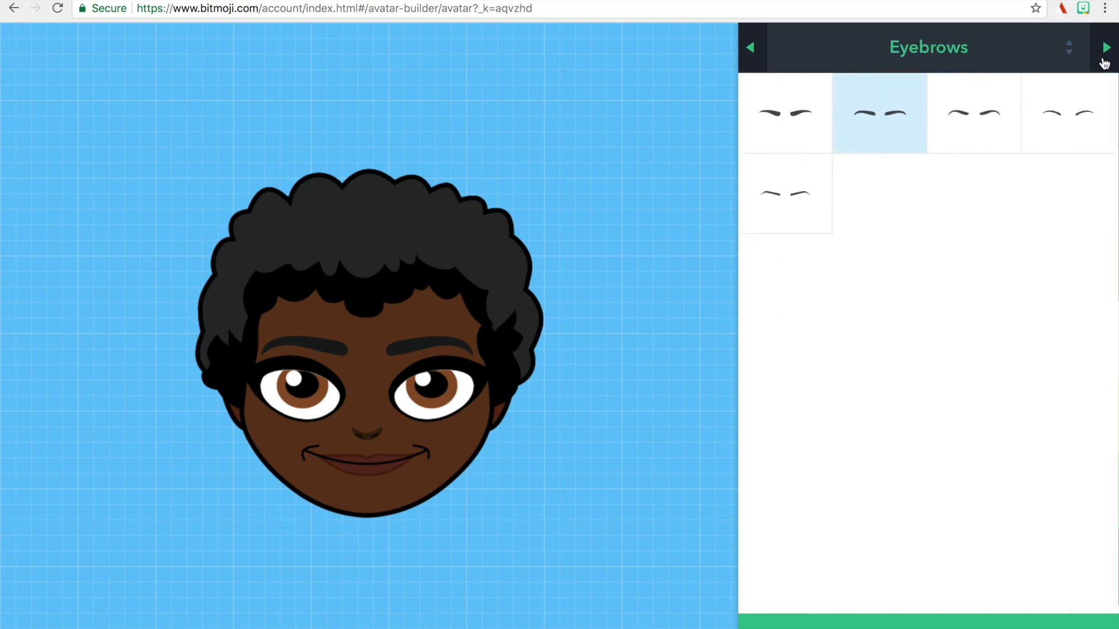
click(1103, 62)
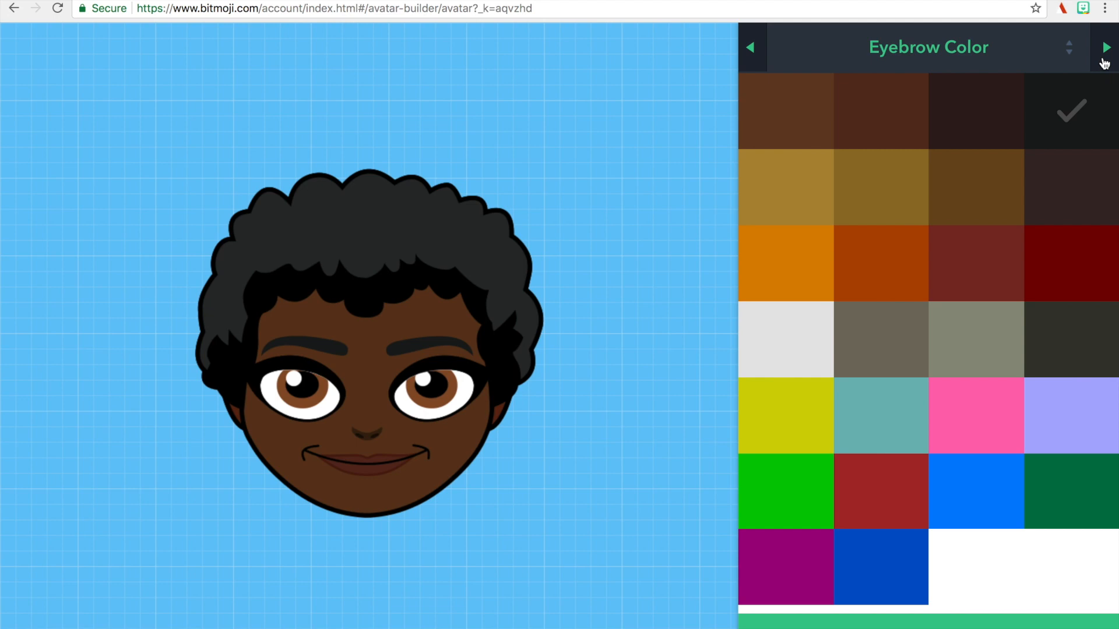
click(1103, 62)
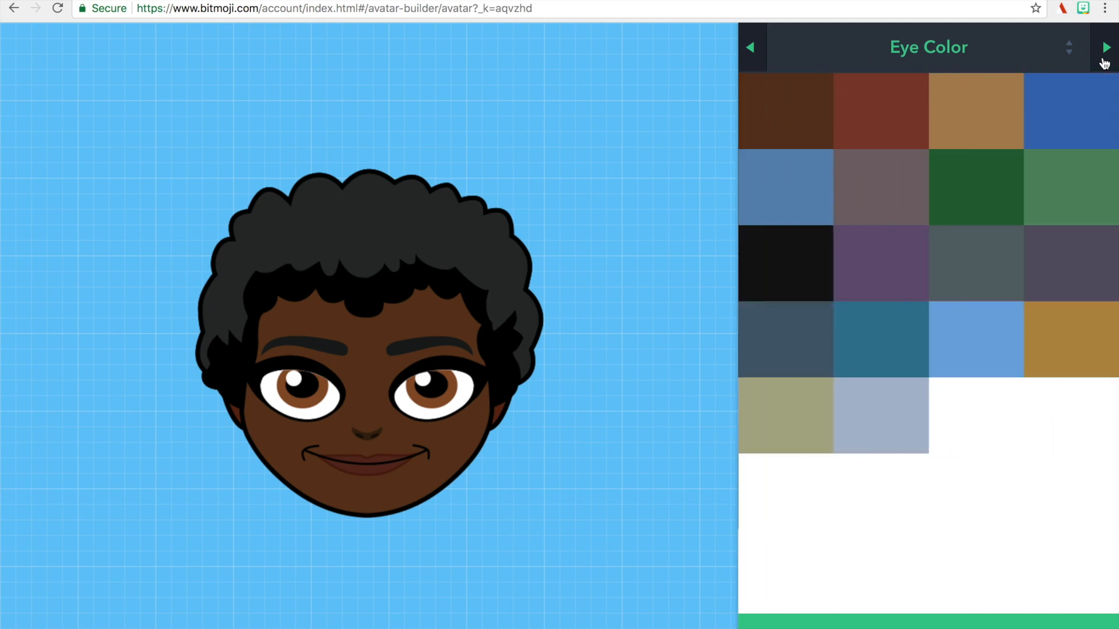
click(796, 275)
click(825, 111)
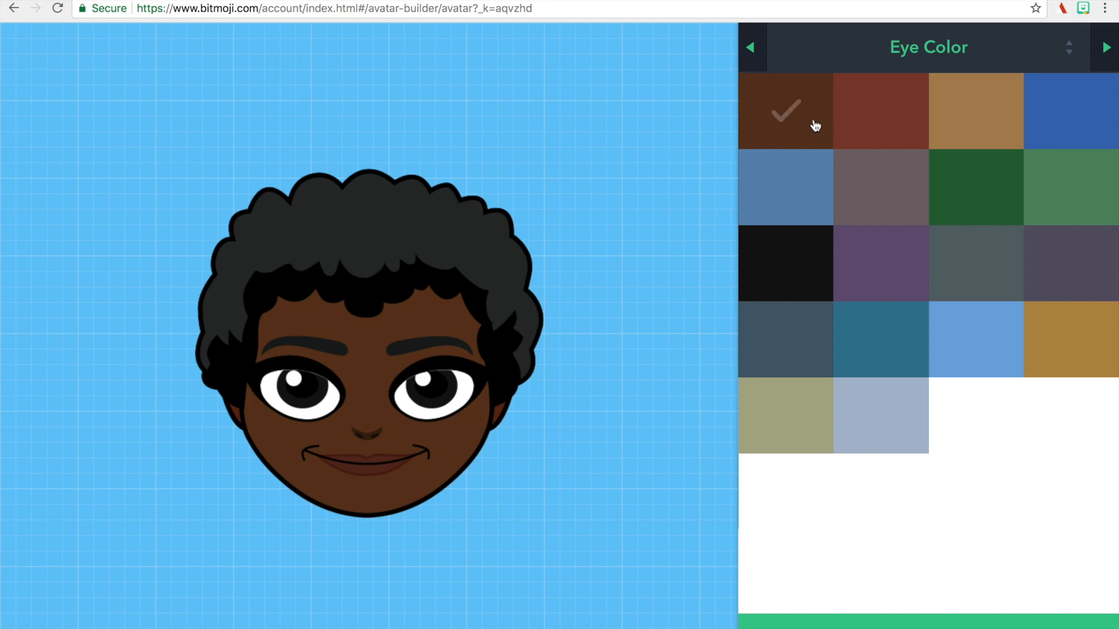
click(870, 203)
click(884, 129)
click(796, 120)
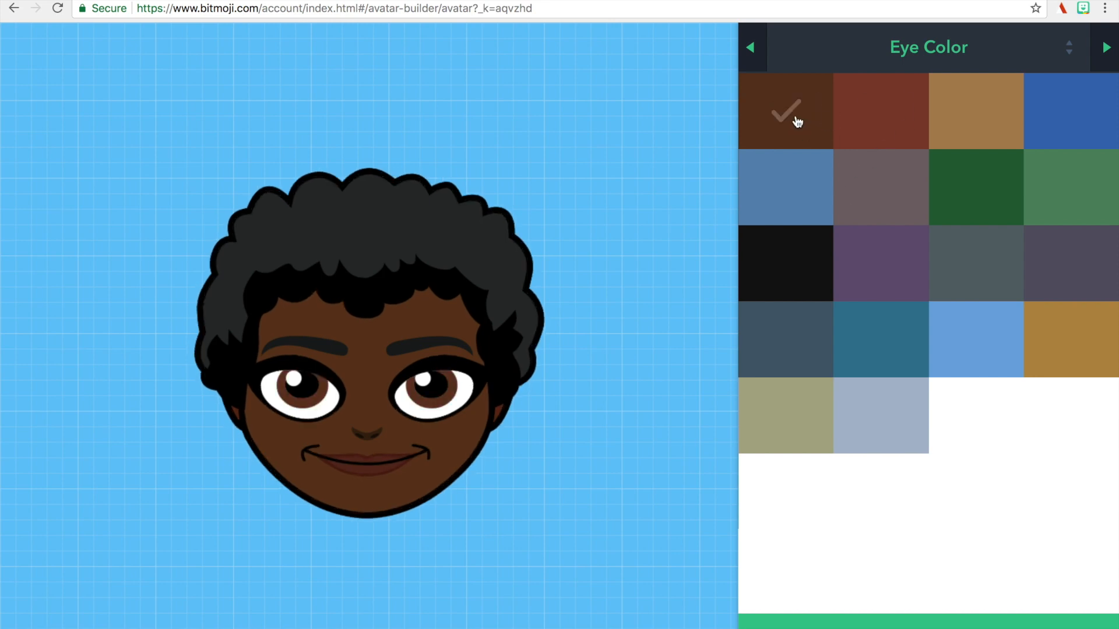
Choose the second nose shape in the first row for the avatar.
click(1106, 49)
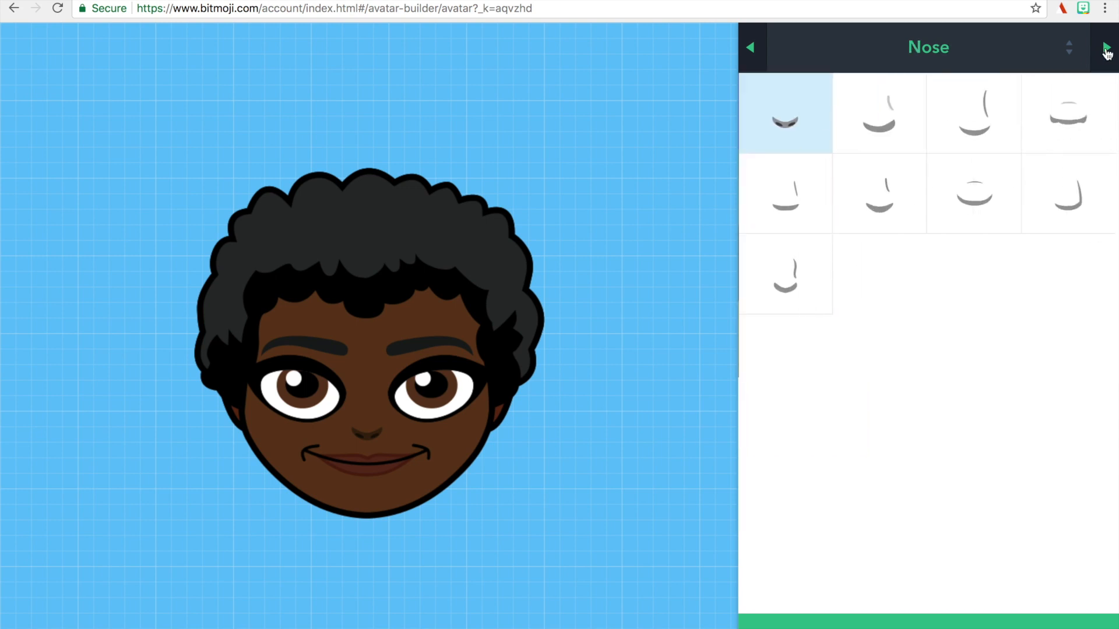
click(898, 137)
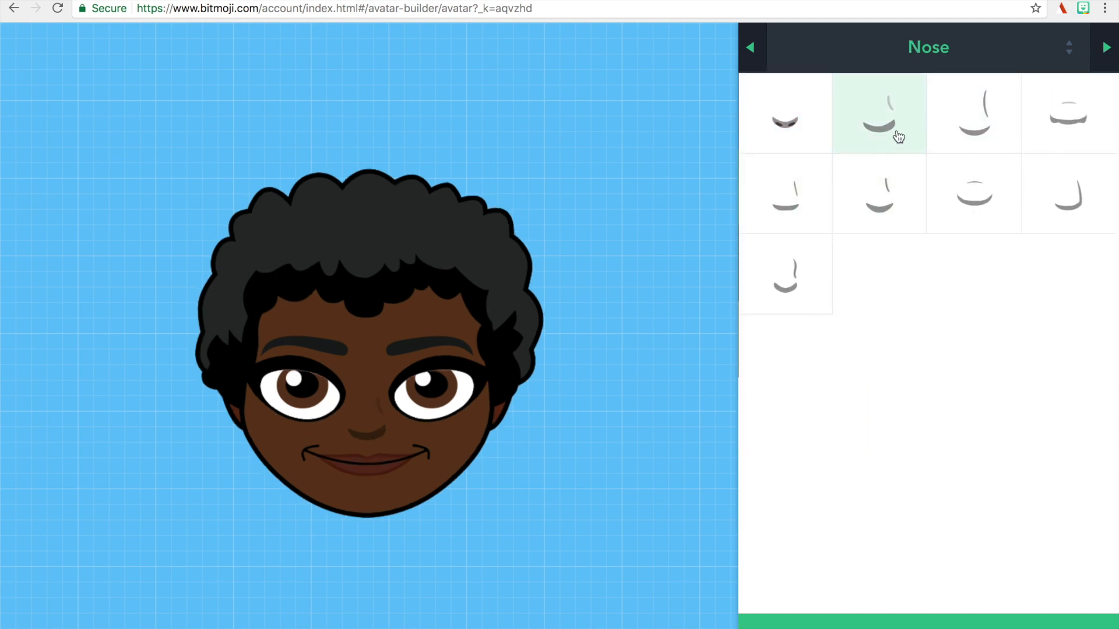
click(1107, 70)
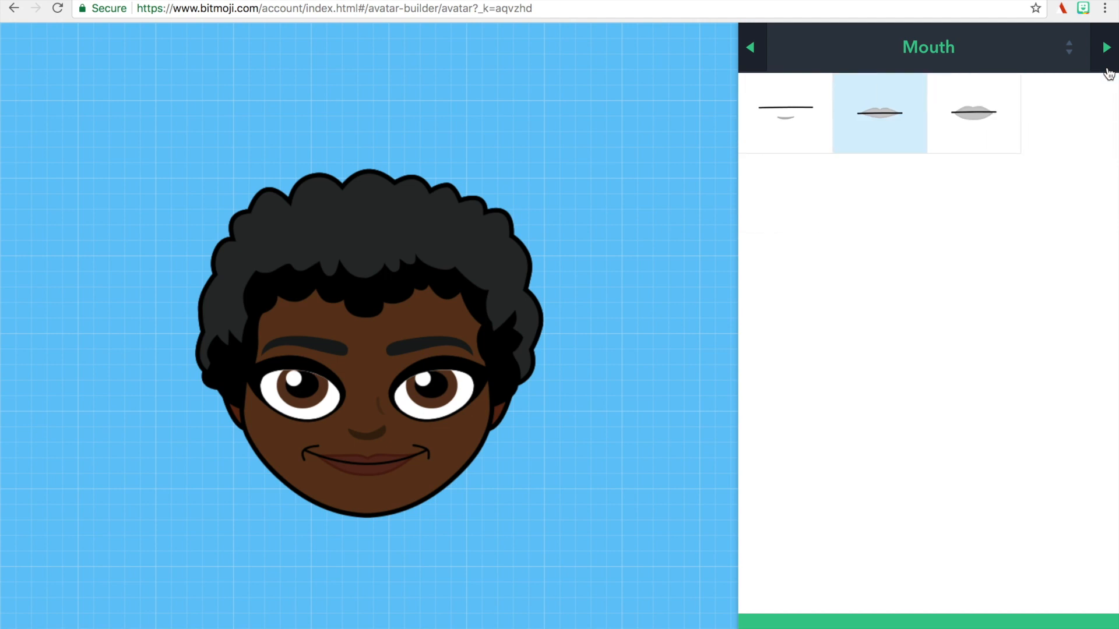
Skip the remaining face and body options and dress the avatar in the black zip hoodie, gray leggings and green sneakers.
click(1107, 70)
click(1107, 70)
click(1107, 70)
click(1108, 70)
click(1107, 70)
click(1108, 70)
click(1107, 70)
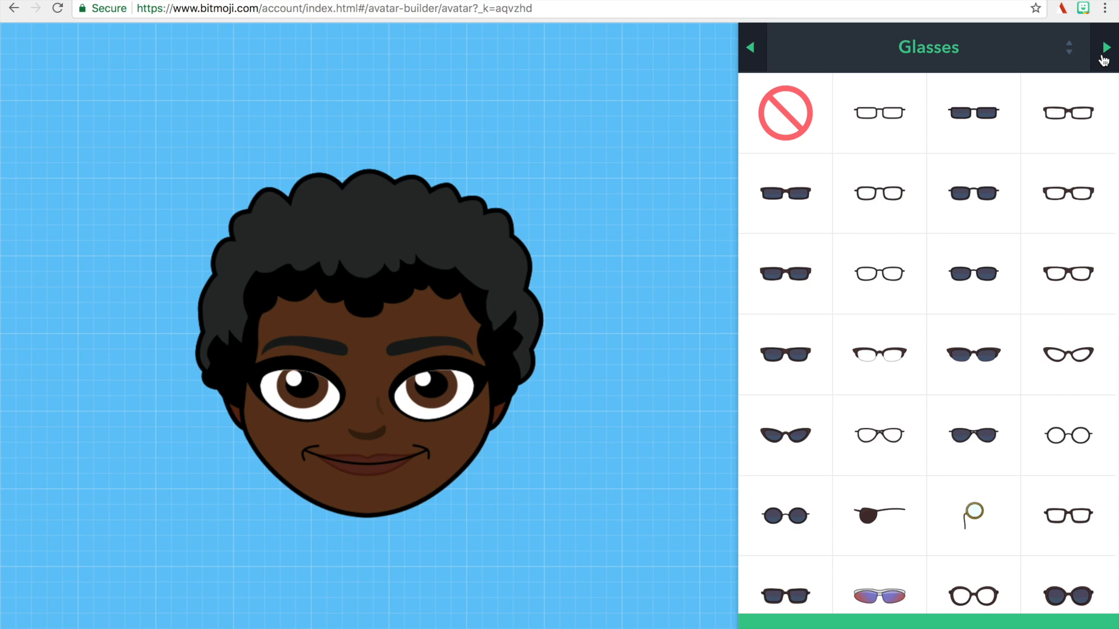
click(1104, 49)
click(1103, 59)
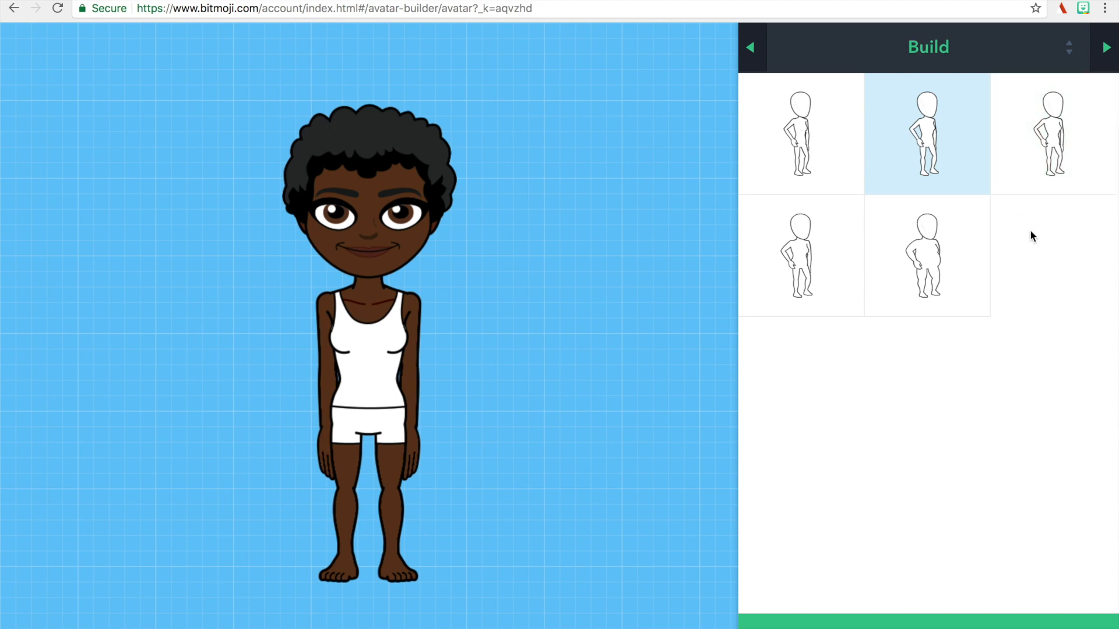
click(1110, 65)
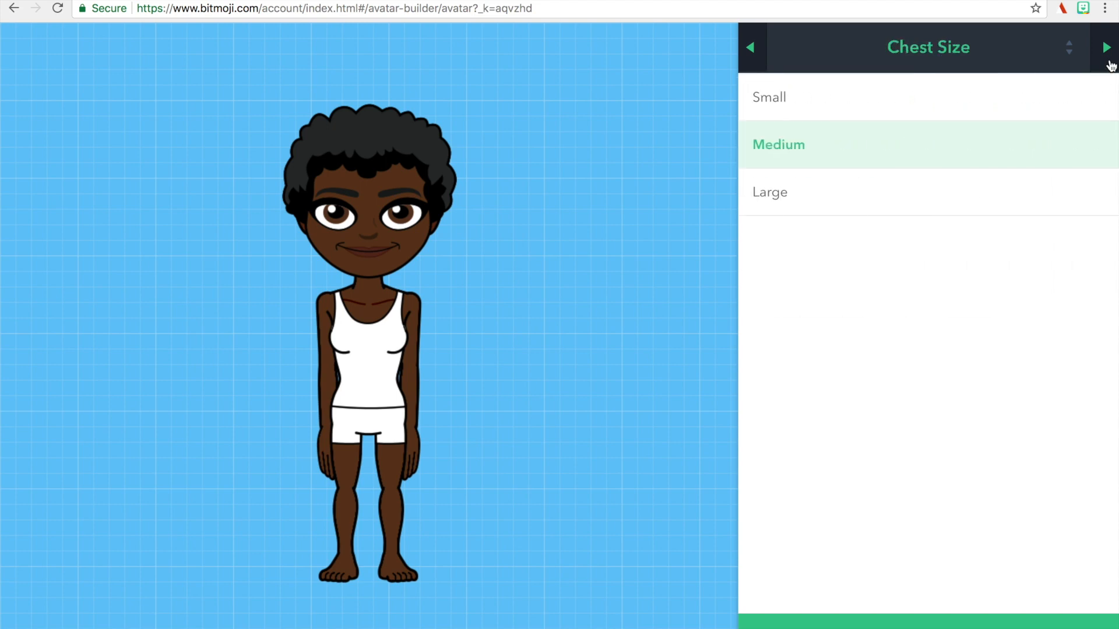
click(1109, 65)
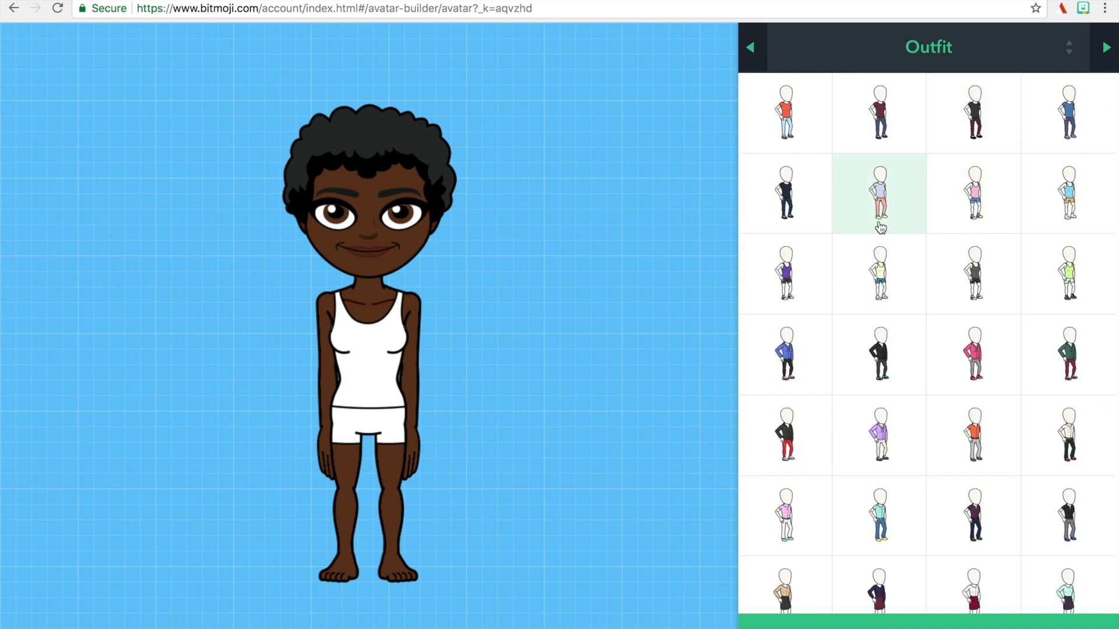
click(876, 373)
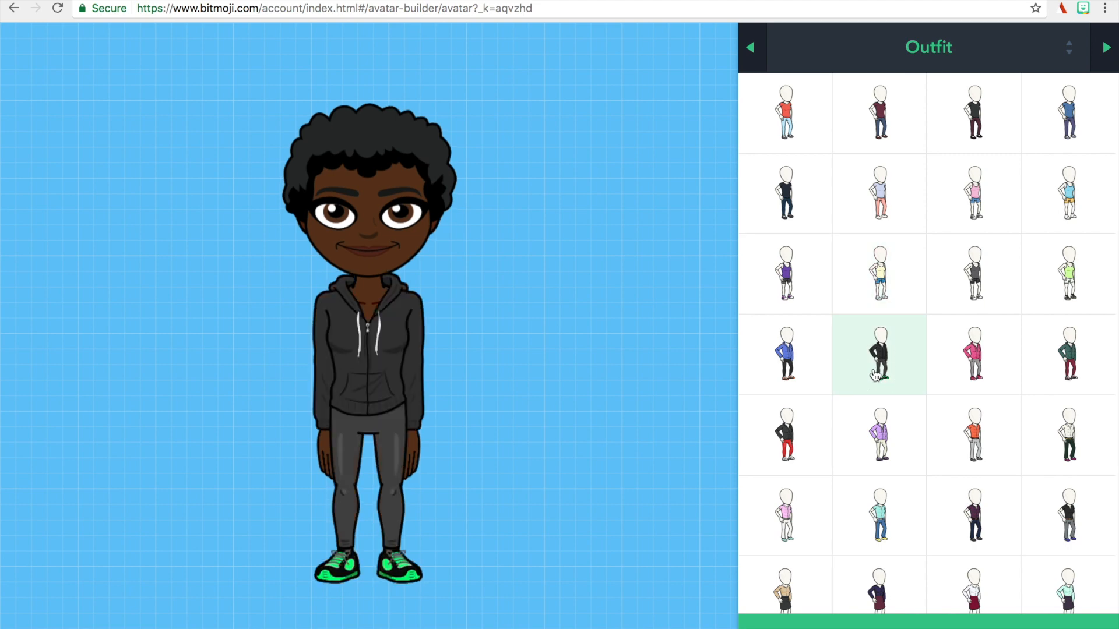
click(880, 259)
click(871, 354)
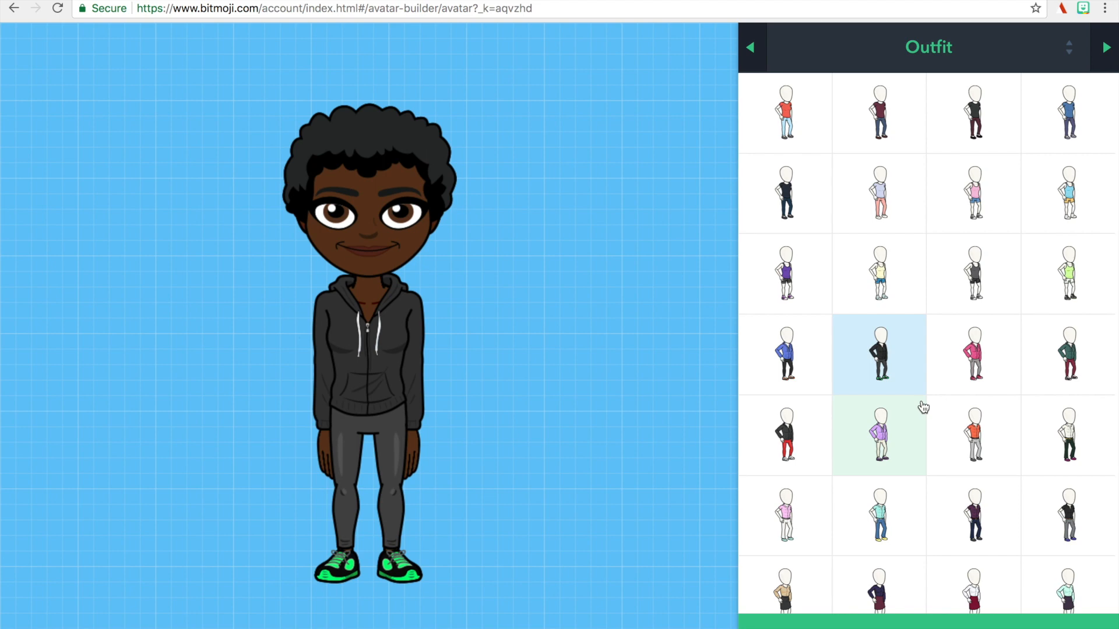
Change the avatar's outfit to the navy blouse with the burgundy skirt and ankle boots, and save the finished avatar.
click(794, 142)
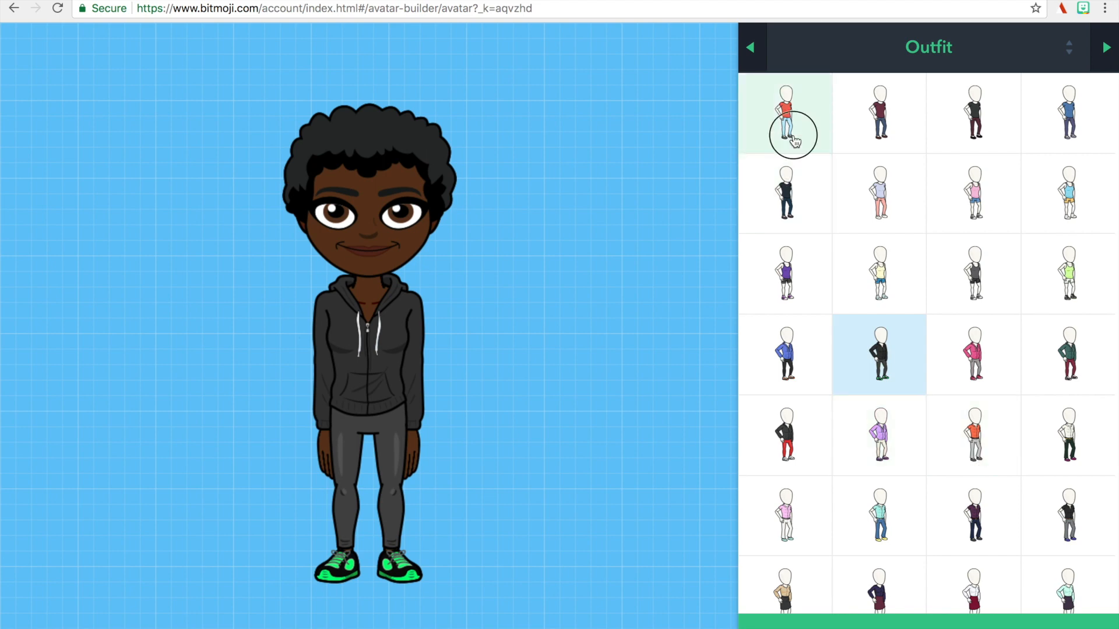
click(863, 129)
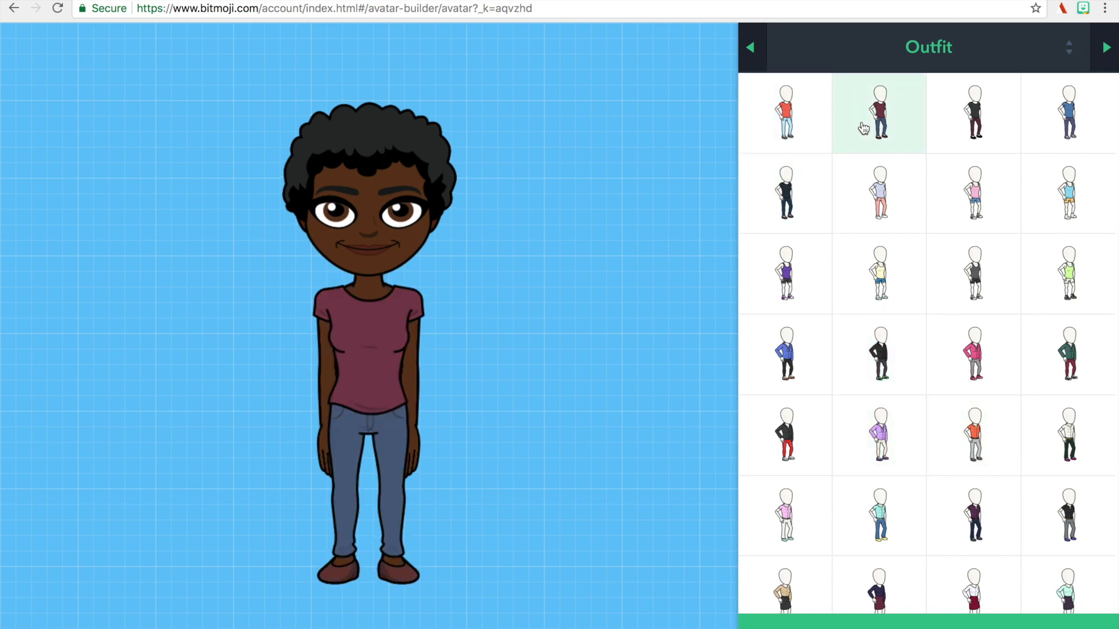
scroll(854, 357, down, 3)
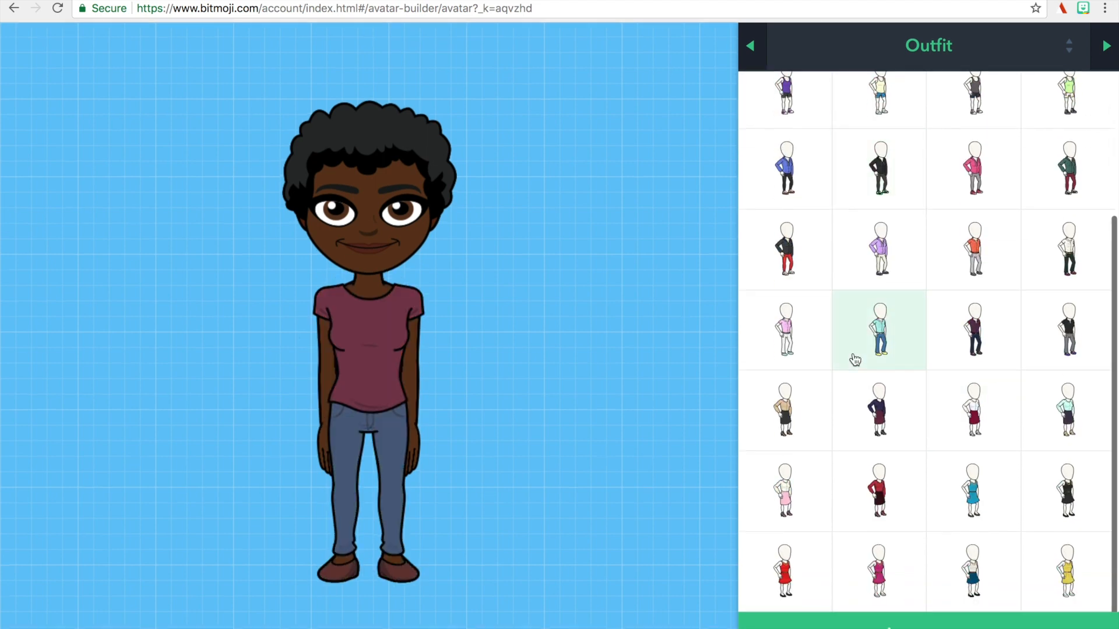
click(776, 413)
click(875, 415)
click(875, 415)
click(1107, 49)
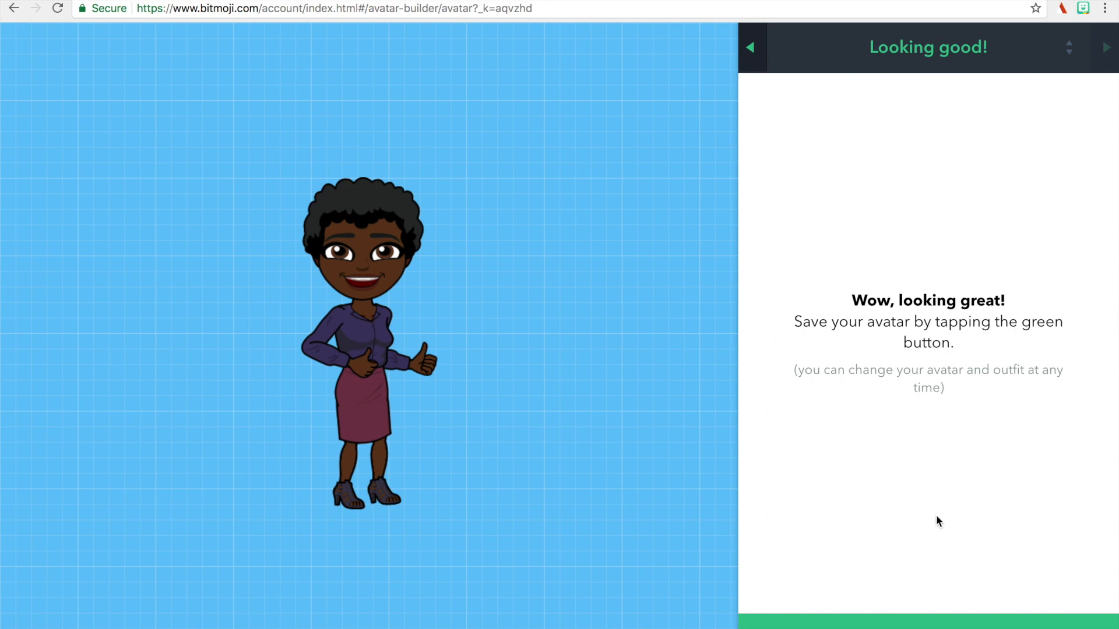
click(898, 621)
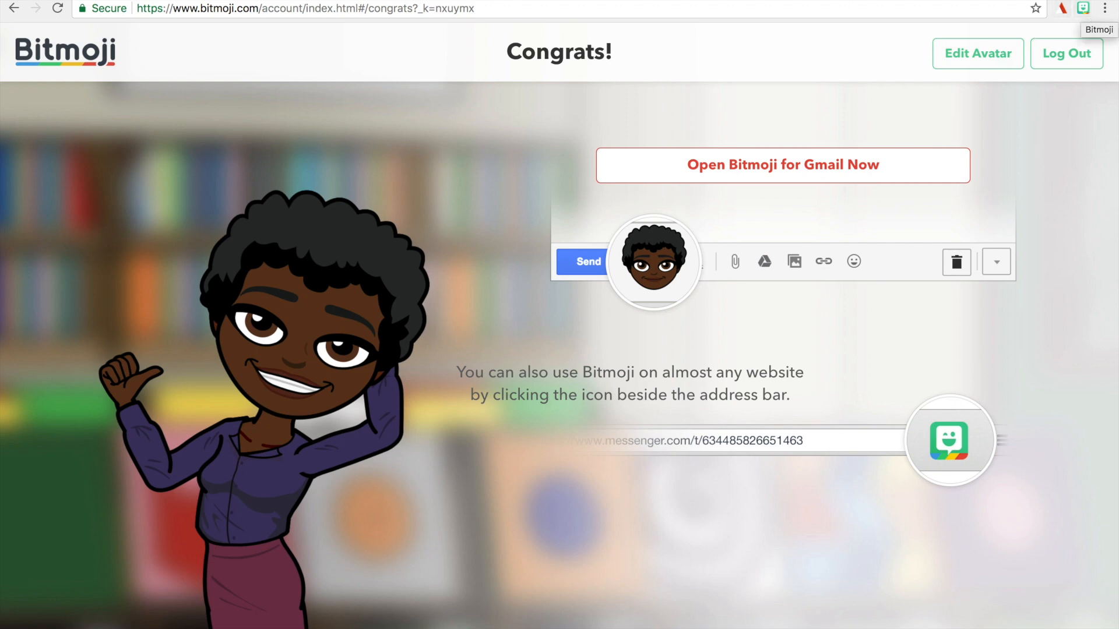
Open Google Drive in a new browser tab and create a new Google Slides presentation.
key(super+t)
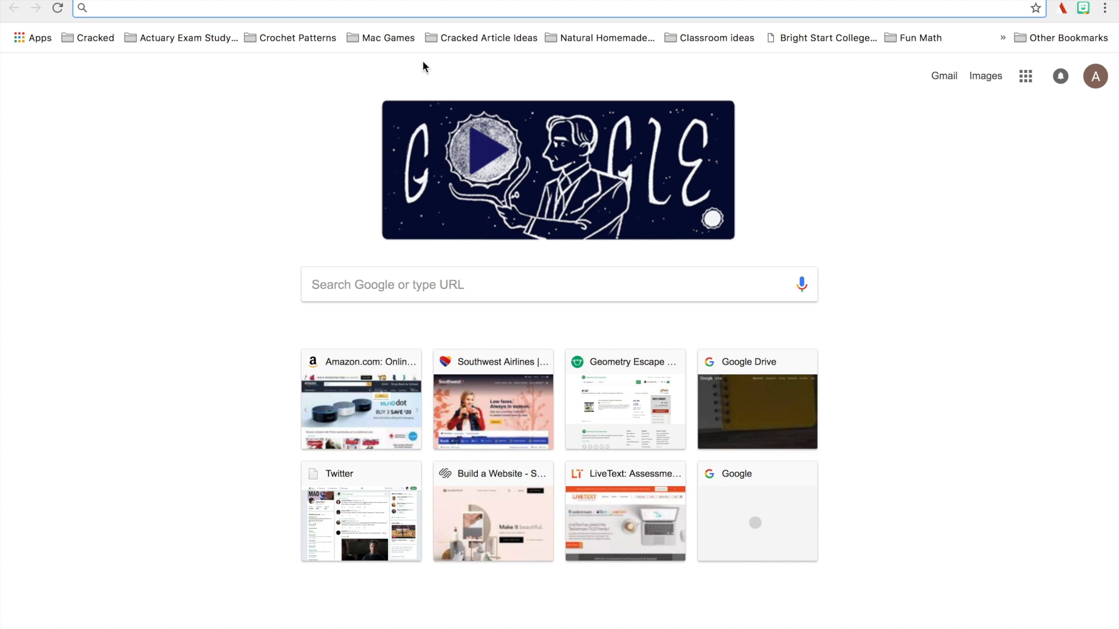
text(drive.google.com)
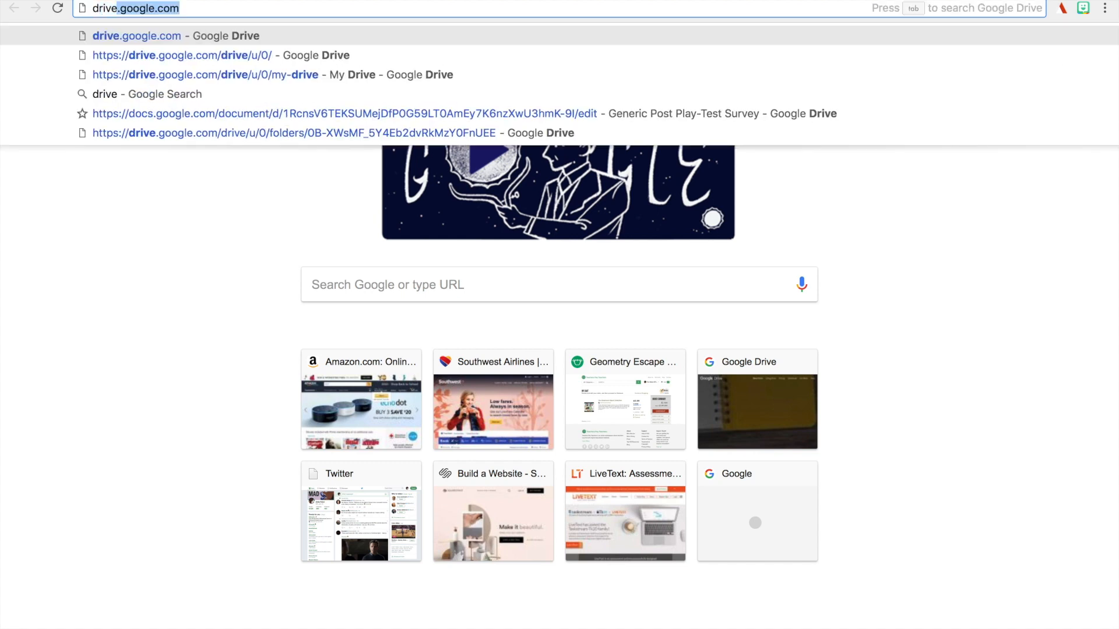
key(Return)
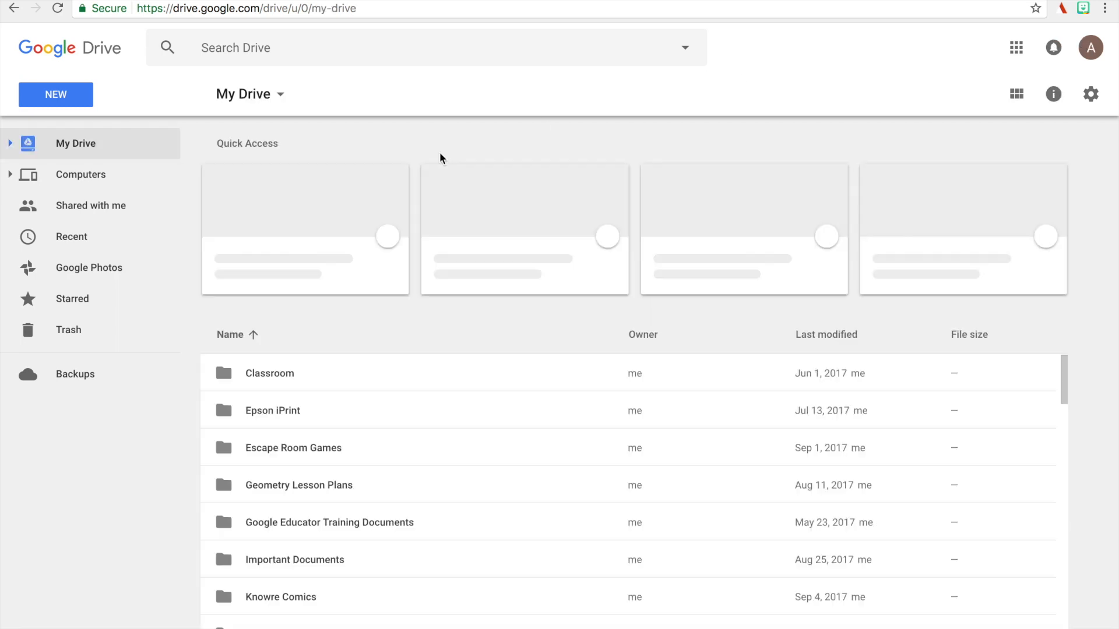
click(82, 97)
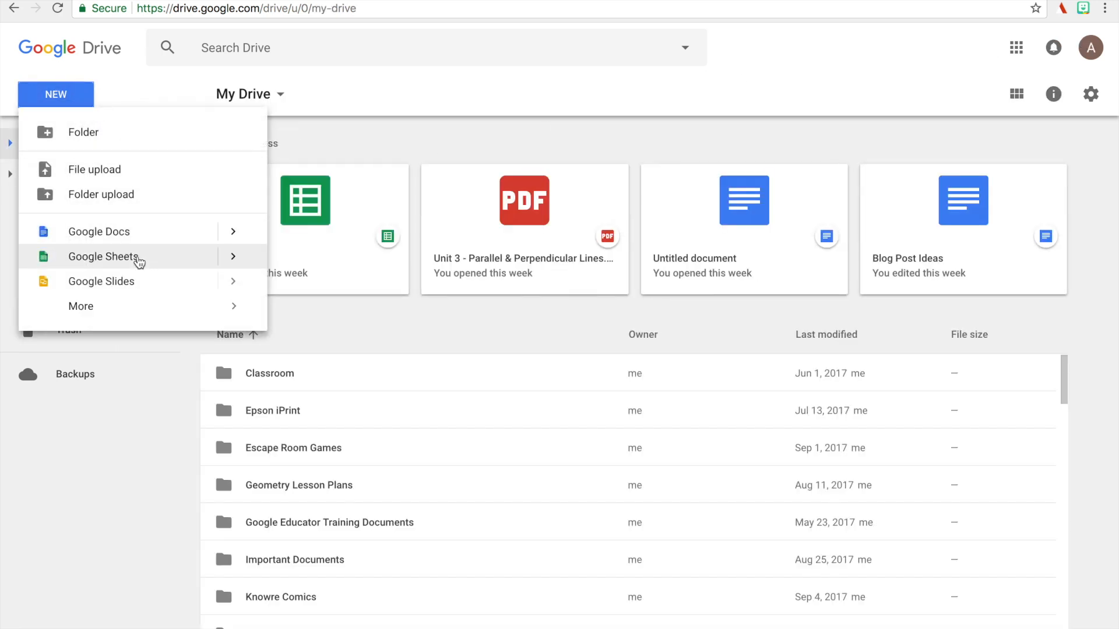
click(139, 282)
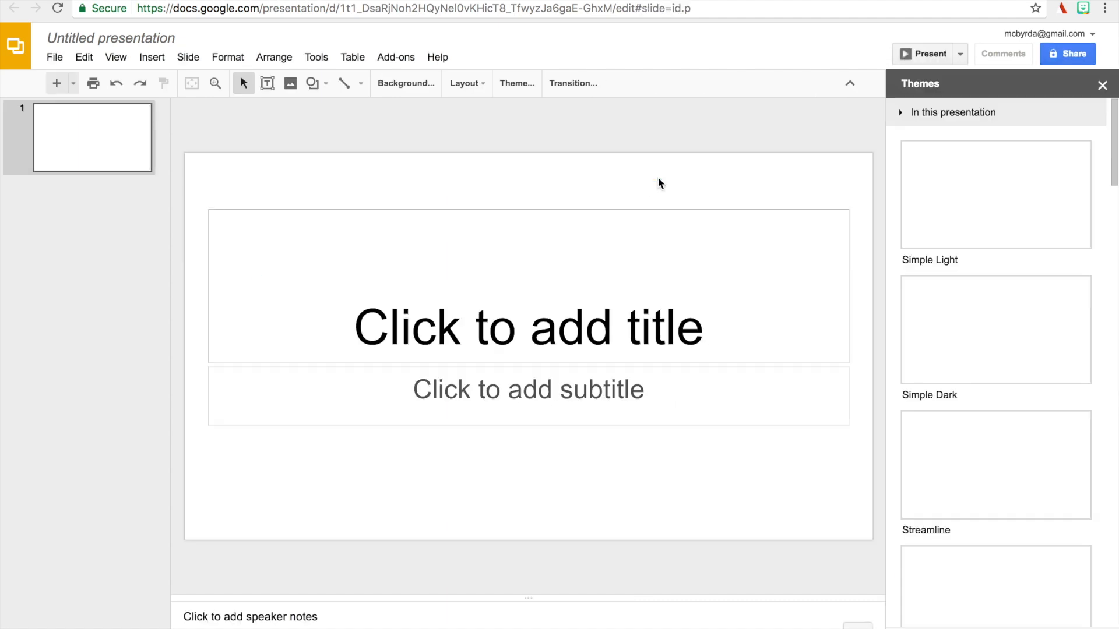
Delete the title and subtitle placeholders from the first slide.
click(655, 208)
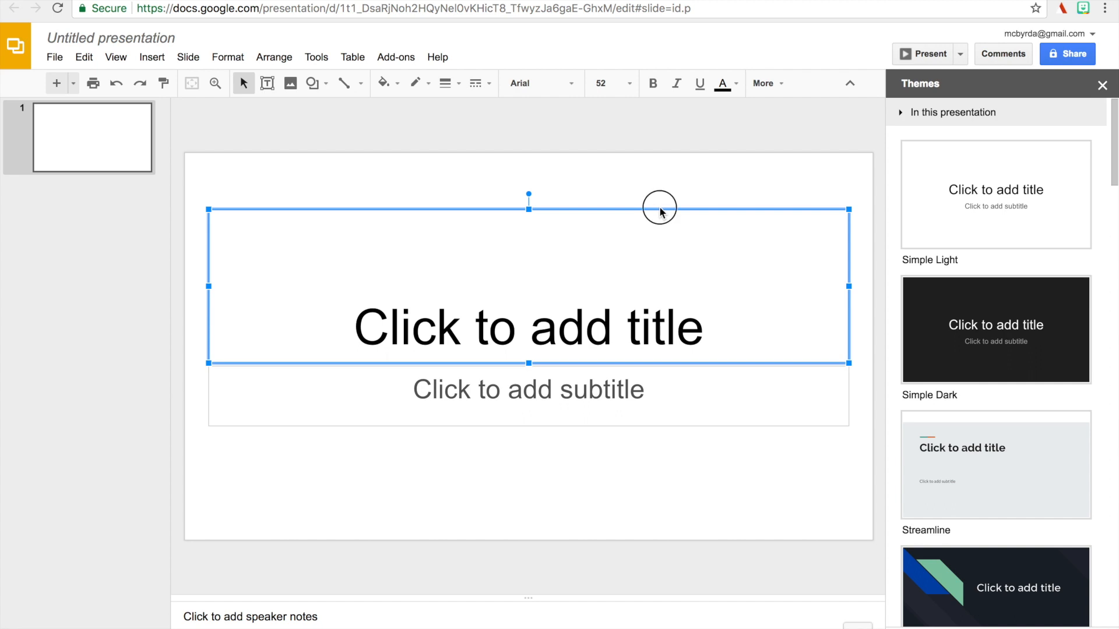
key(Delete)
click(637, 367)
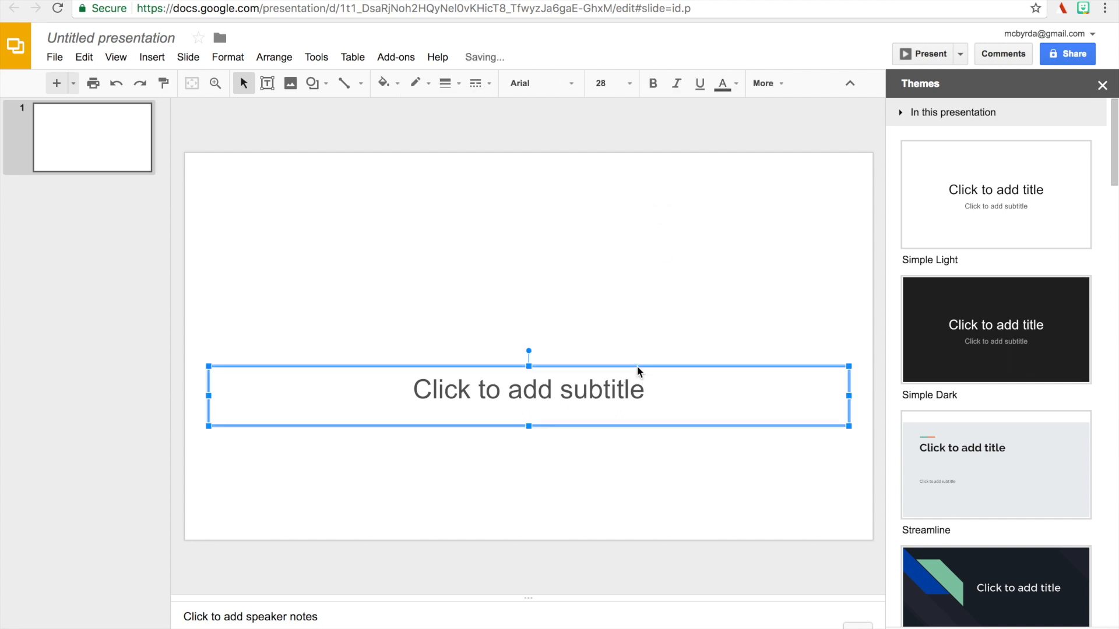
key(Delete)
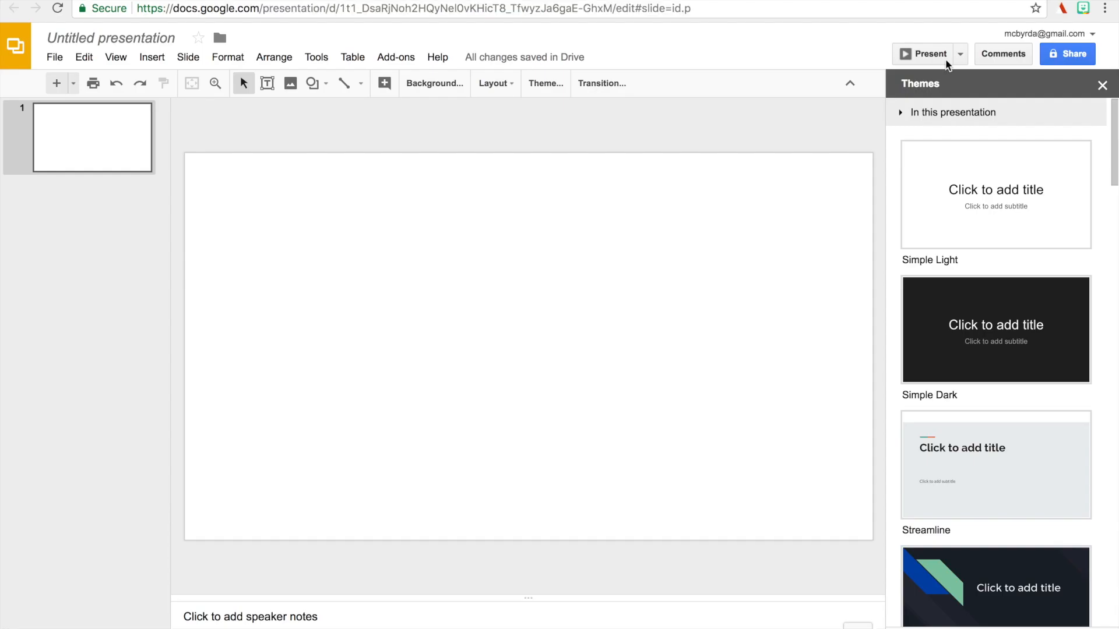
Open the Bitmoji extension and browse the avatar's stickers in the Newmoji section.
click(1084, 9)
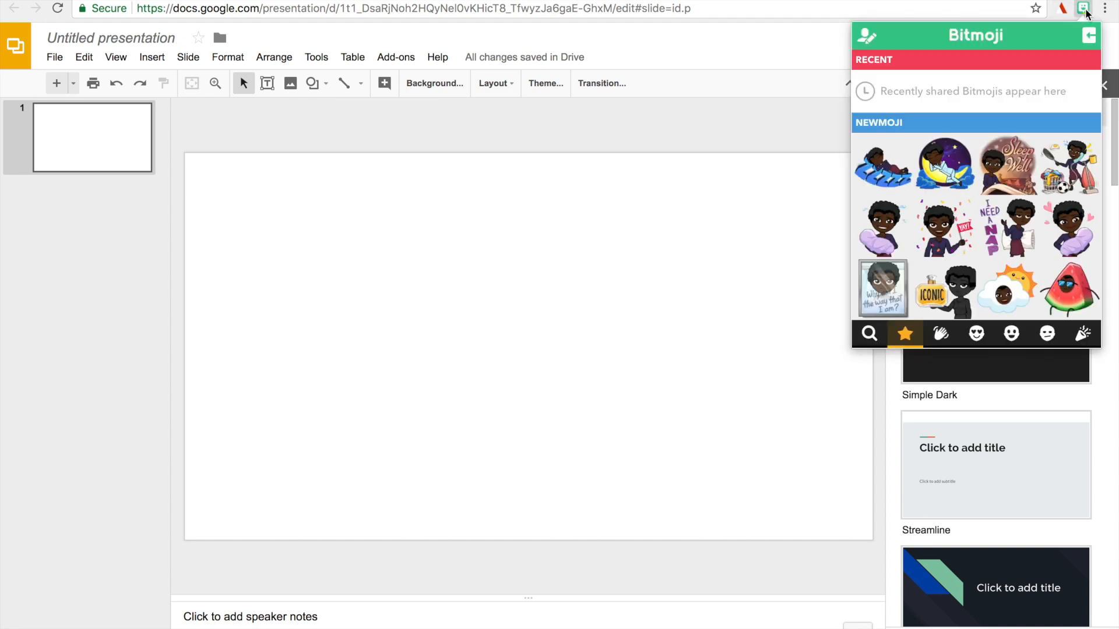
scroll(959, 175, down, 1)
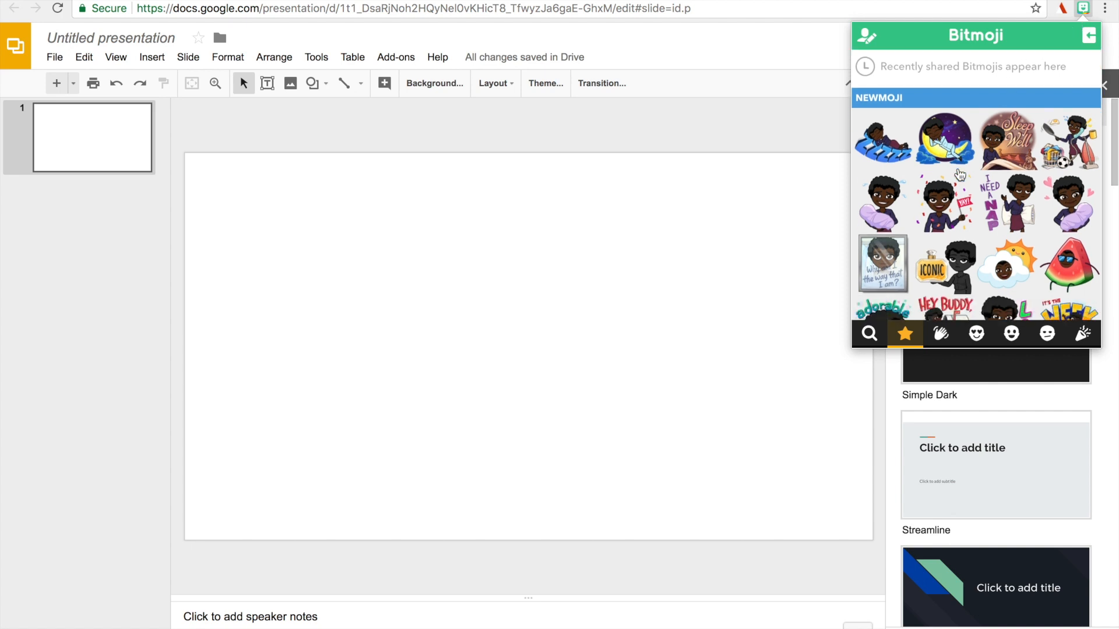
scroll(959, 175, down, 2)
scroll(960, 169, up, 3)
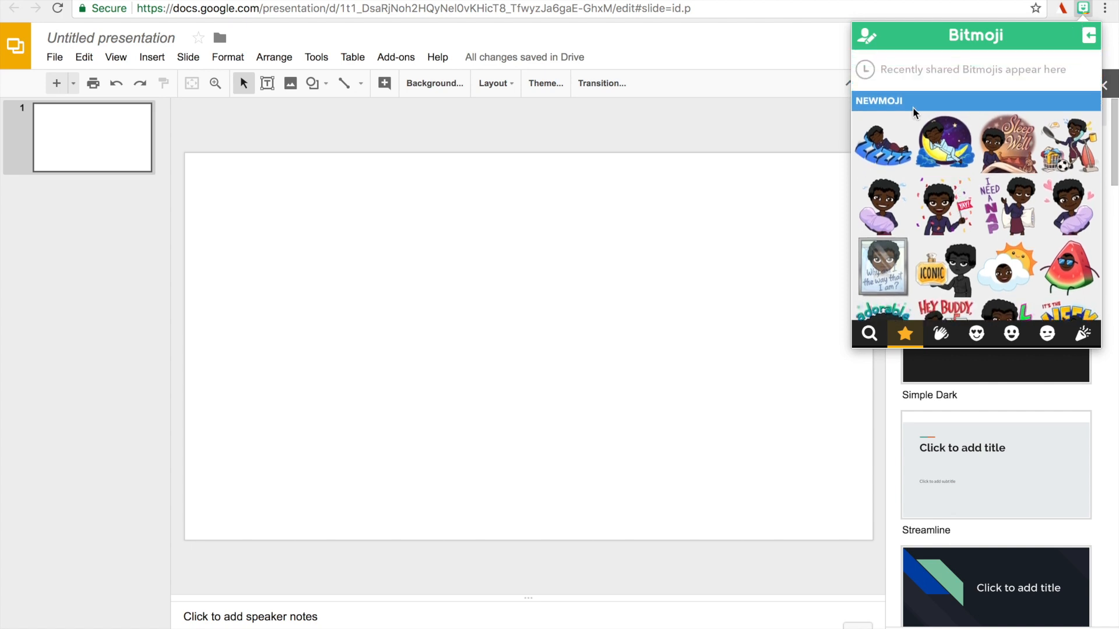
scroll(907, 220, down, 4)
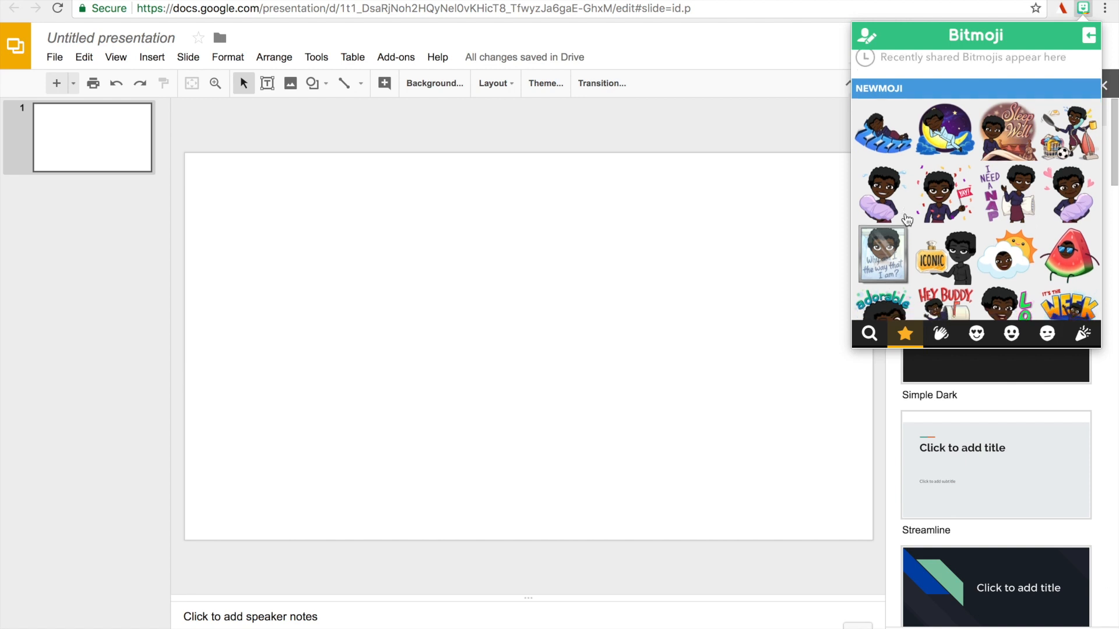
scroll(906, 220, down, 8)
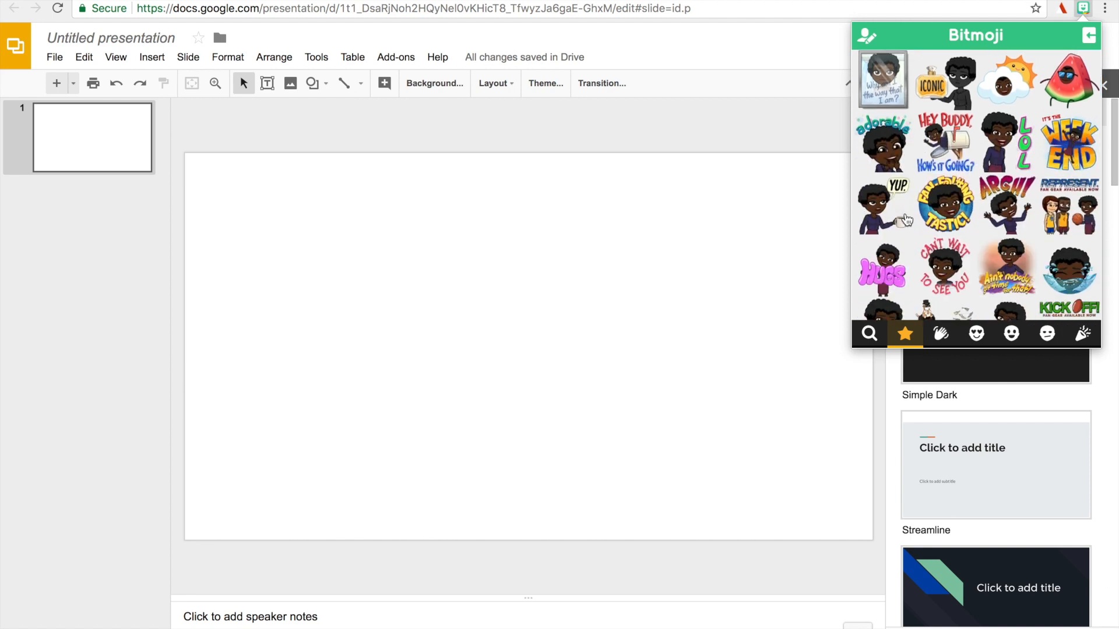
scroll(906, 220, down, 5)
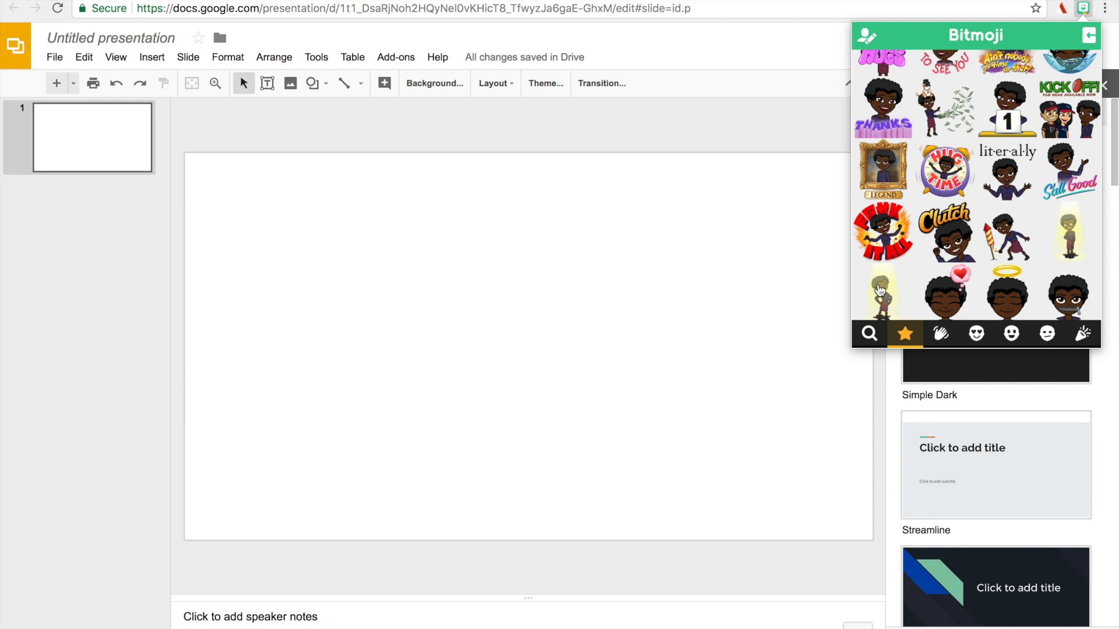
Look through the Bitmoji search suggestions and the greeting, love, happy, annoyed and celebration sticker categories.
click(868, 333)
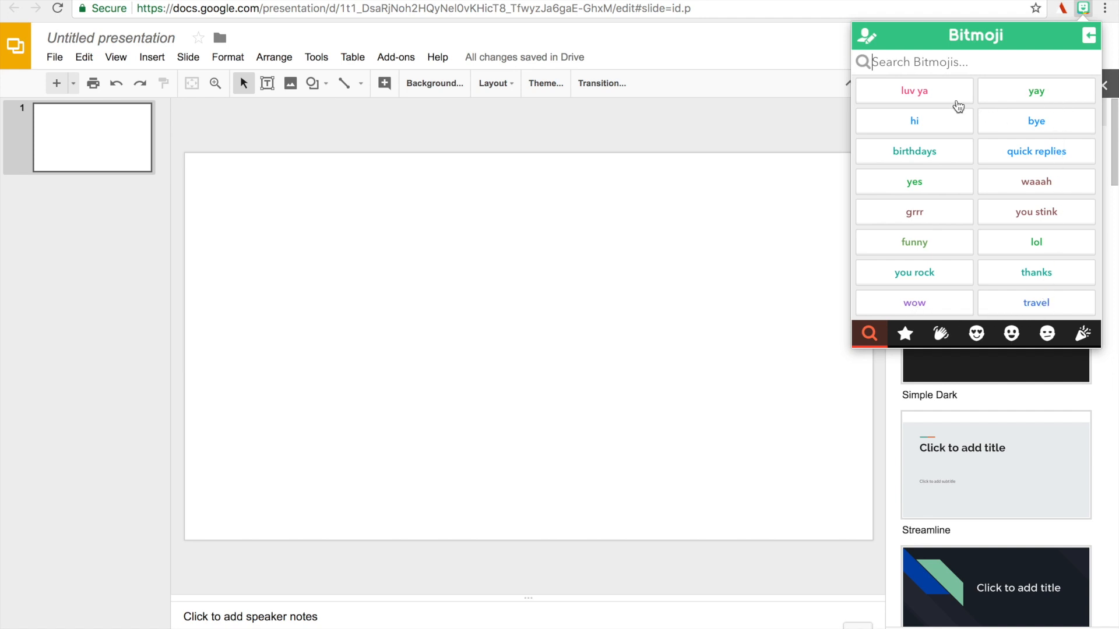
click(939, 334)
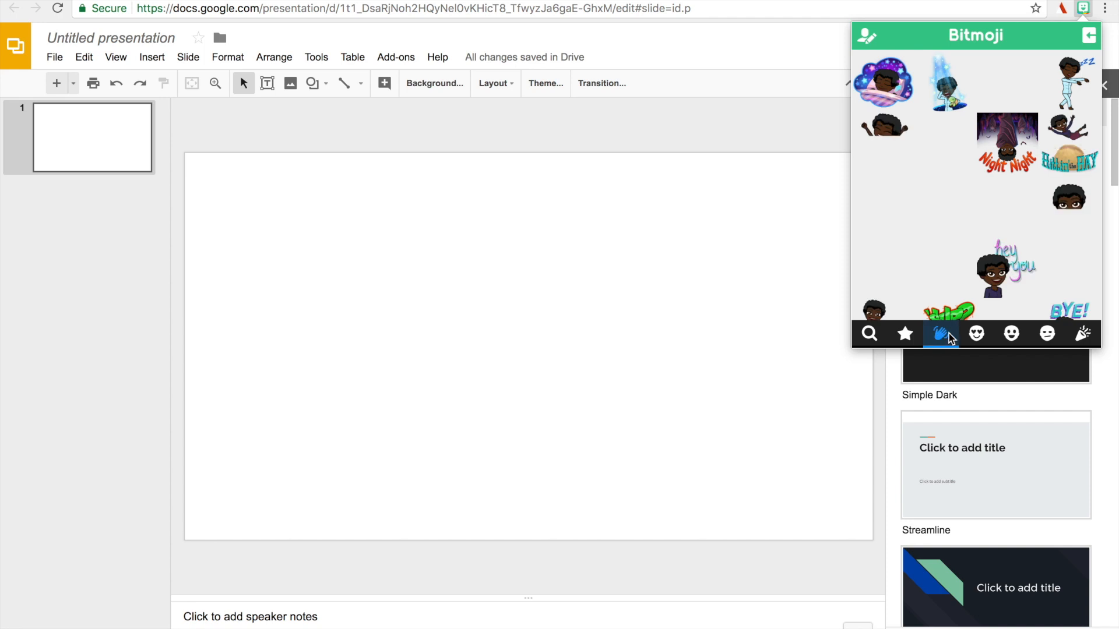
click(976, 333)
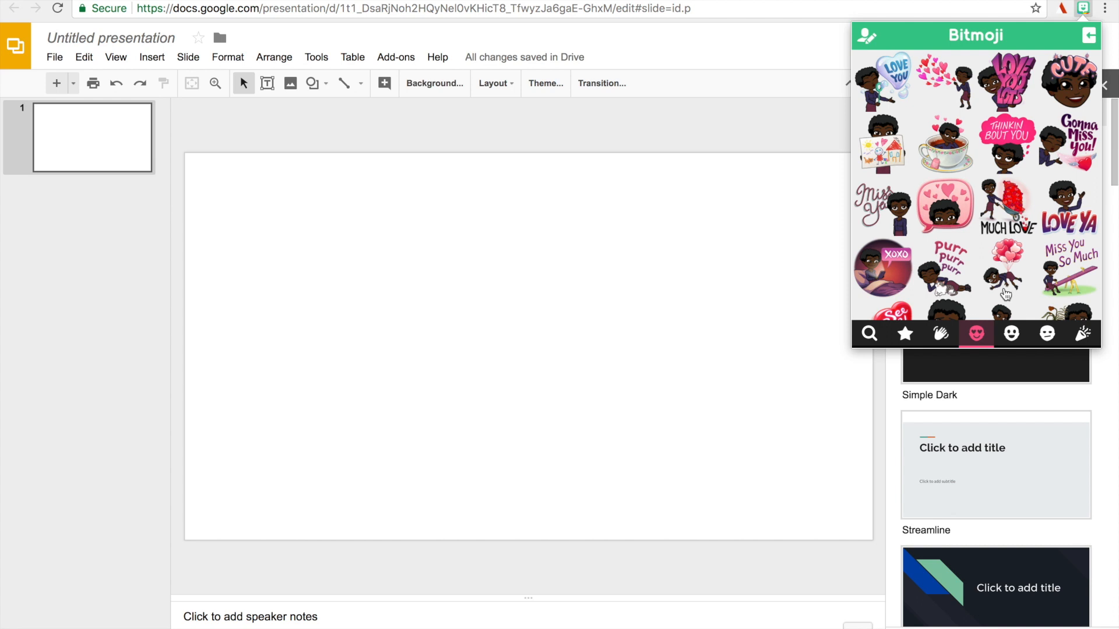
click(1011, 334)
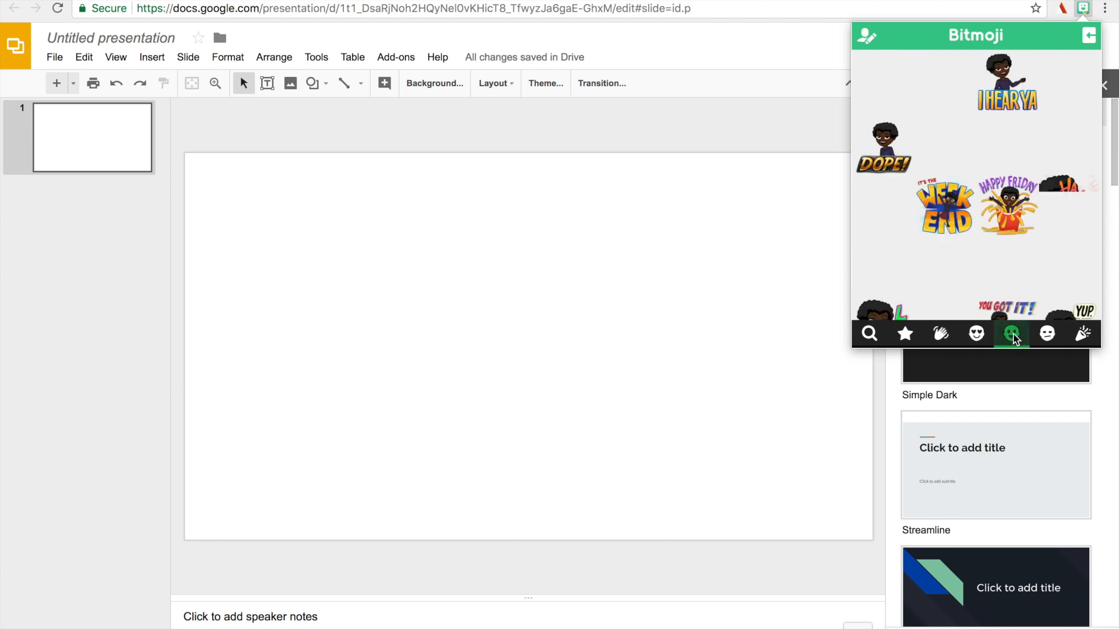
click(1047, 335)
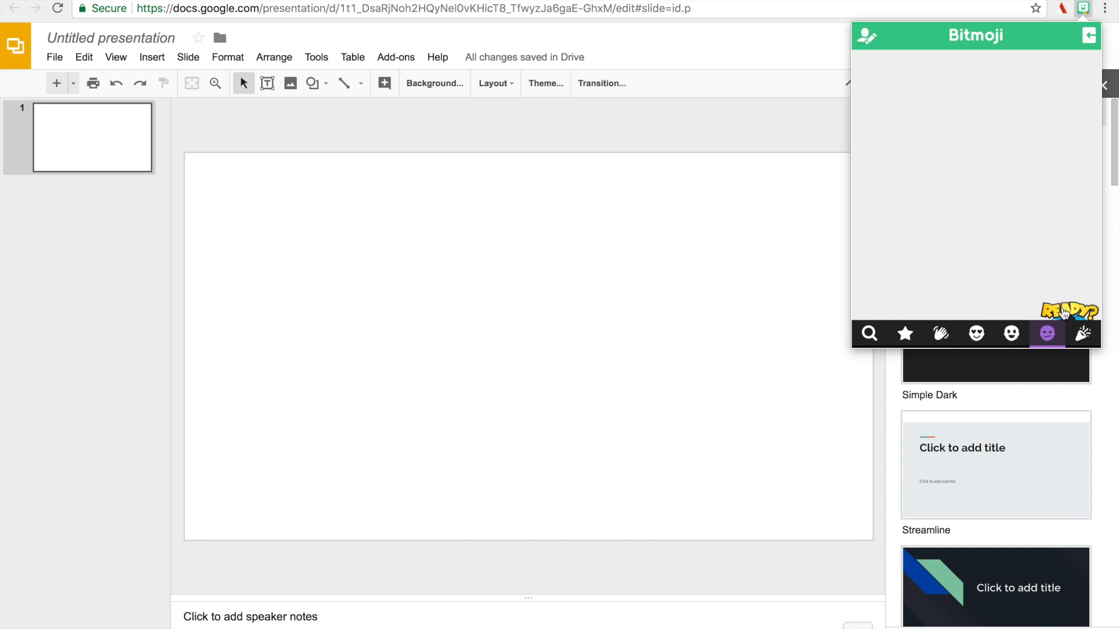
click(1084, 340)
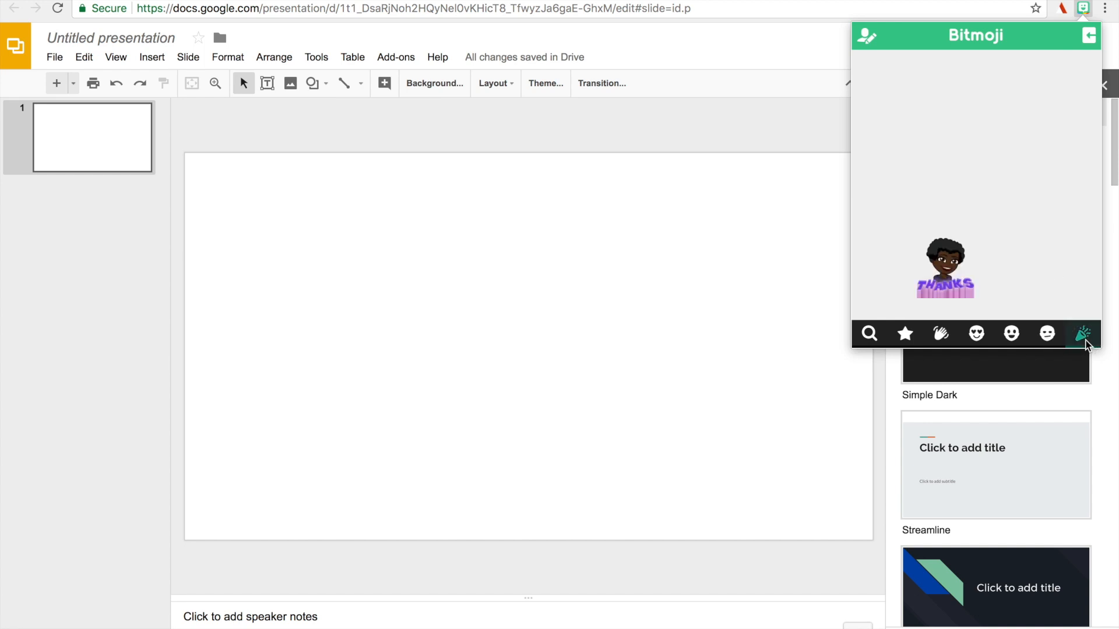
Return to the starred stickers, copy the "lit·er·al·ly" Bitmoji image and paste it onto the blank slide.
click(905, 334)
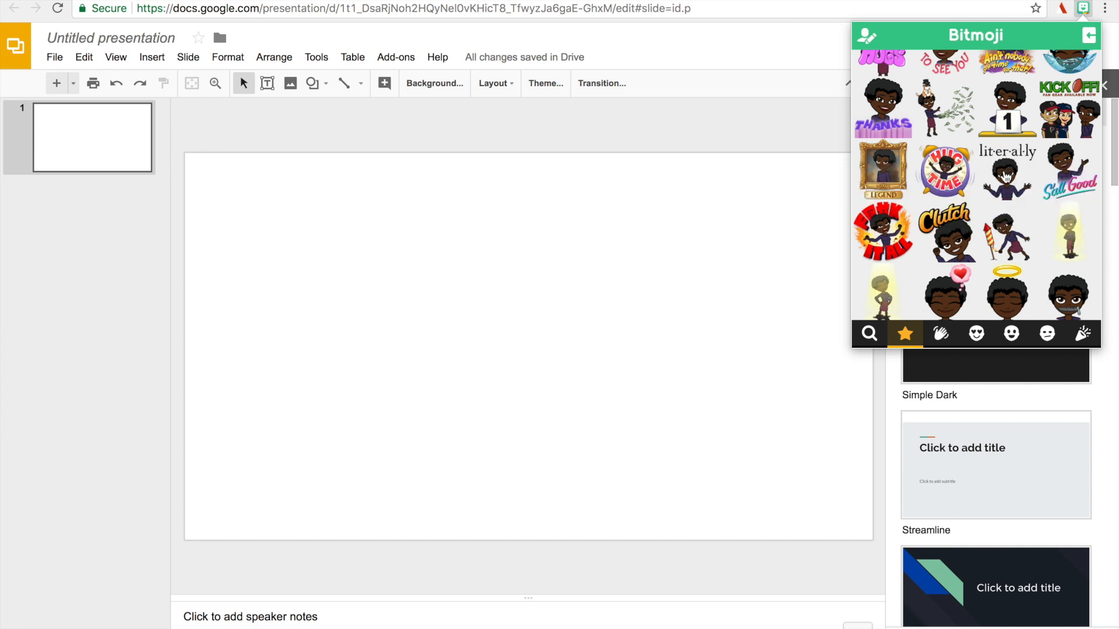
right_click(1005, 176)
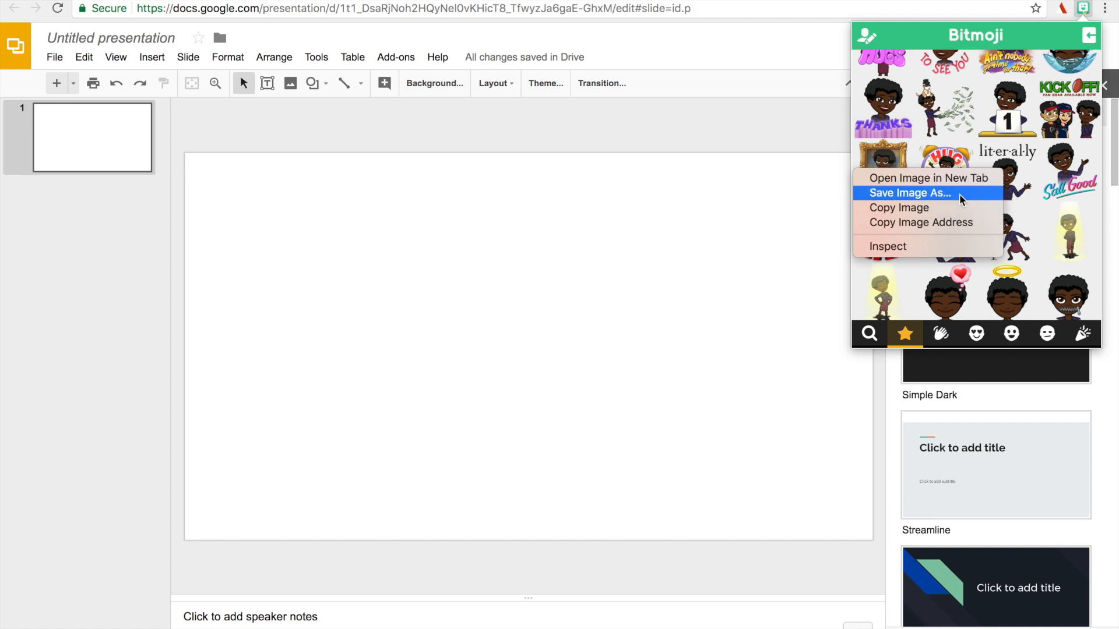
click(931, 209)
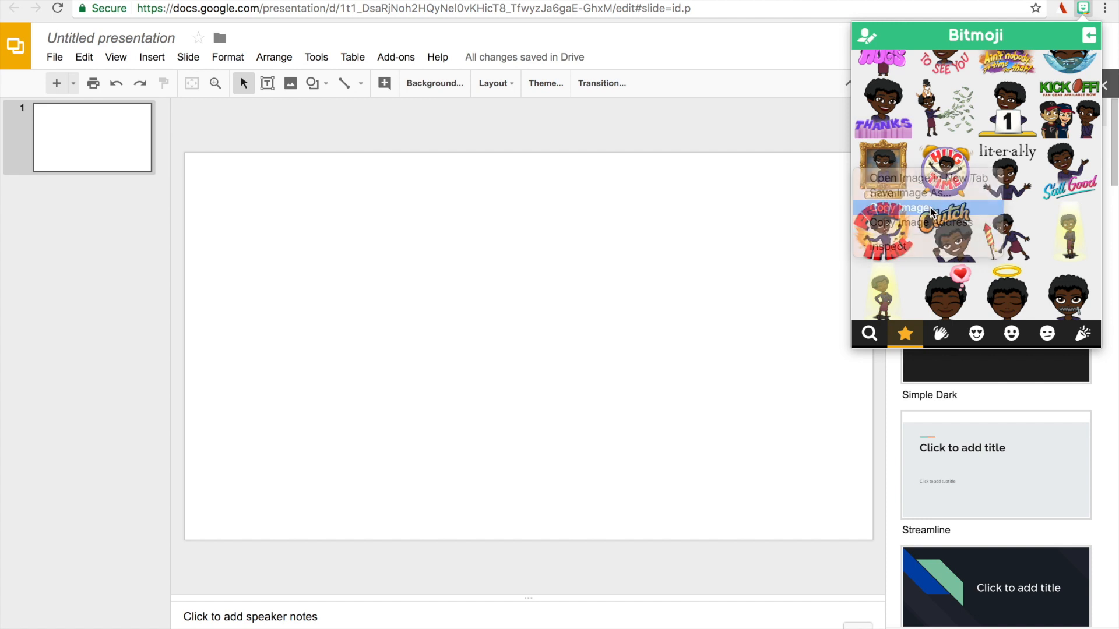
click(303, 231)
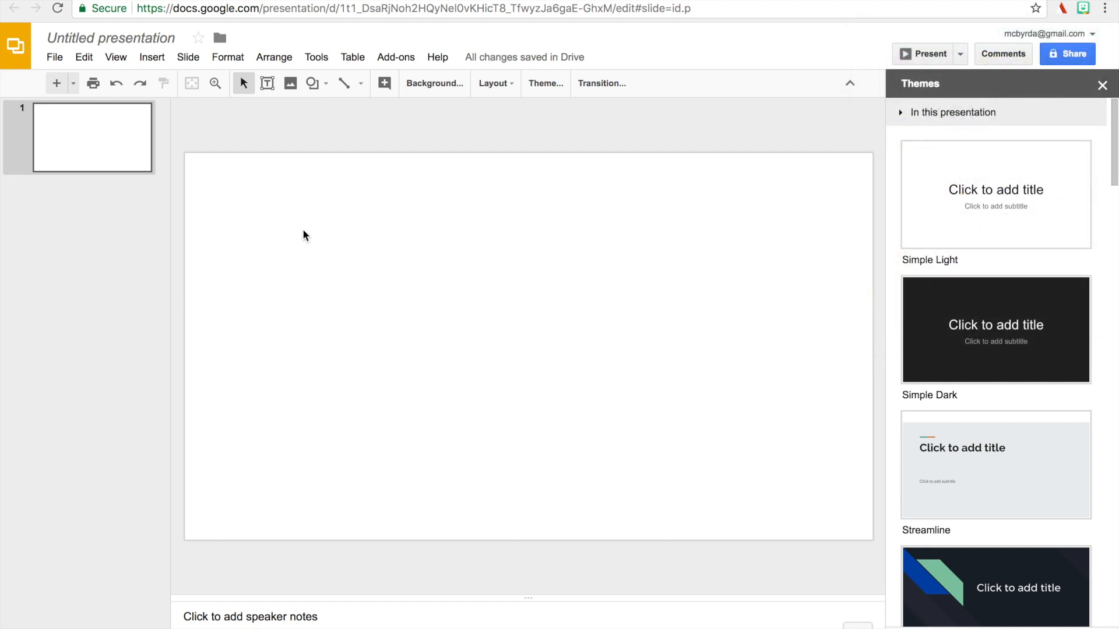
key(ctrl+v)
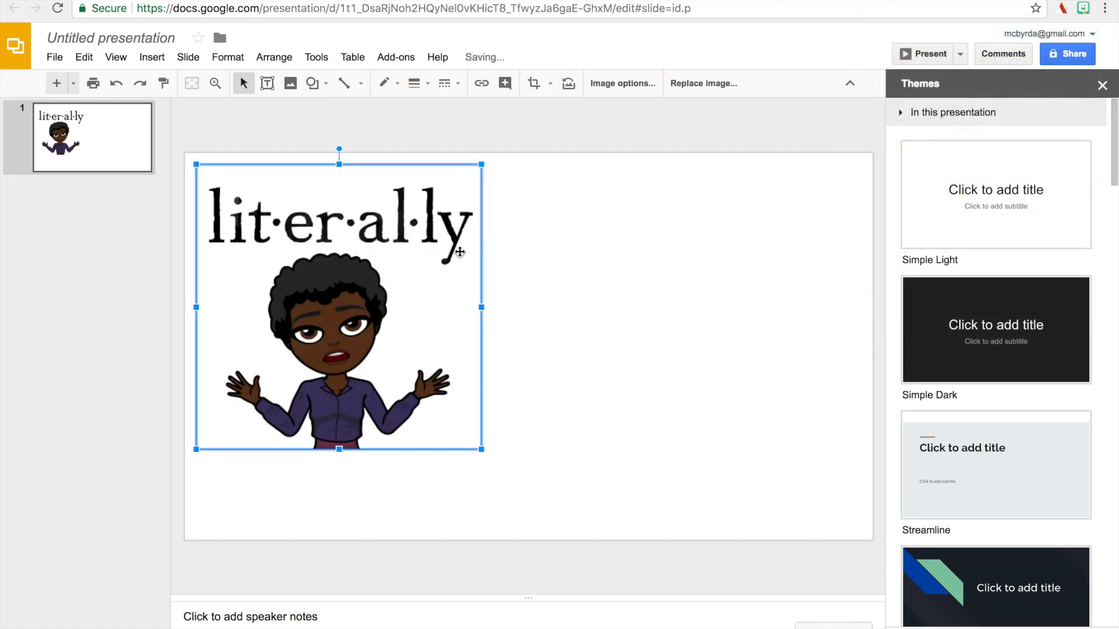
right_click(579, 241)
click(534, 245)
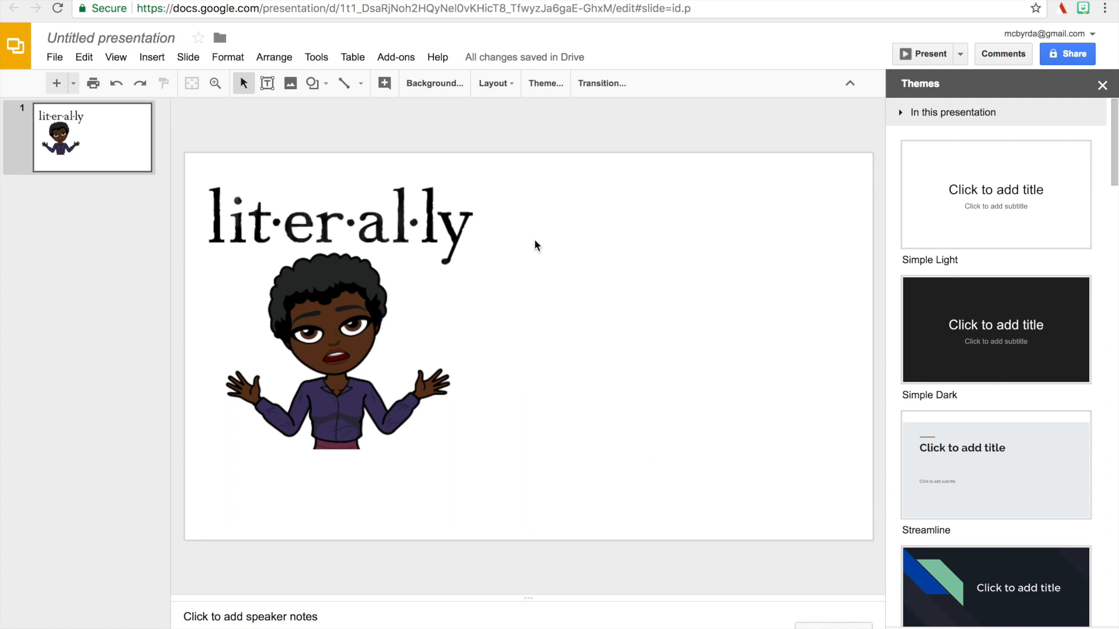
click(415, 255)
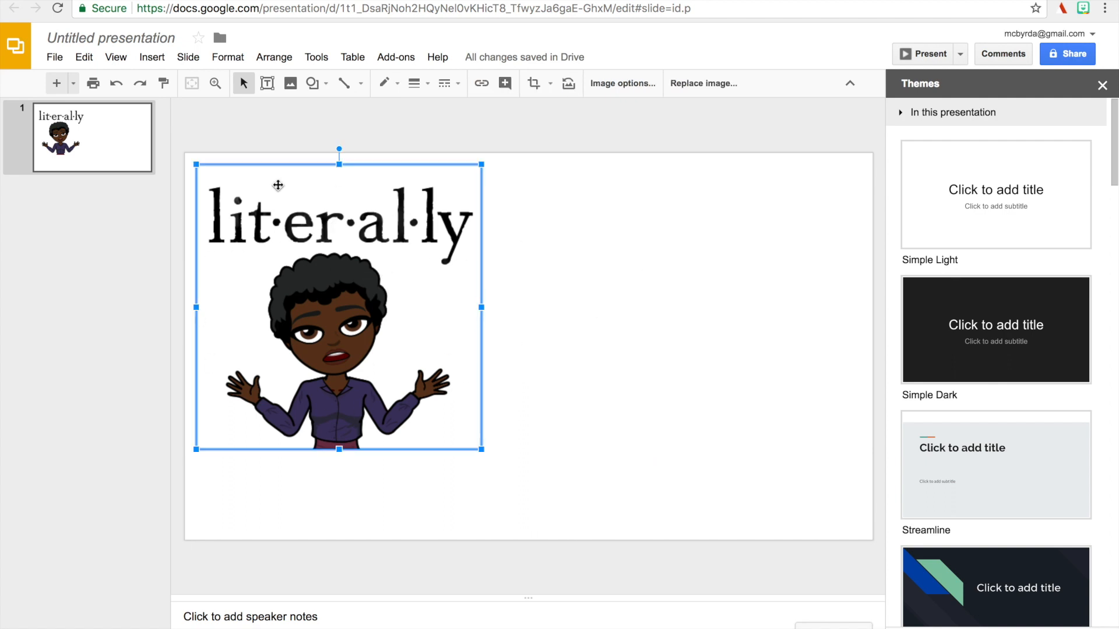
Copy the "ICONIC" Bitmoji from the extension's Newmoji stickers and paste it onto the first slide.
click(1082, 8)
scroll(941, 218, down, 1)
scroll(941, 219, down, 1)
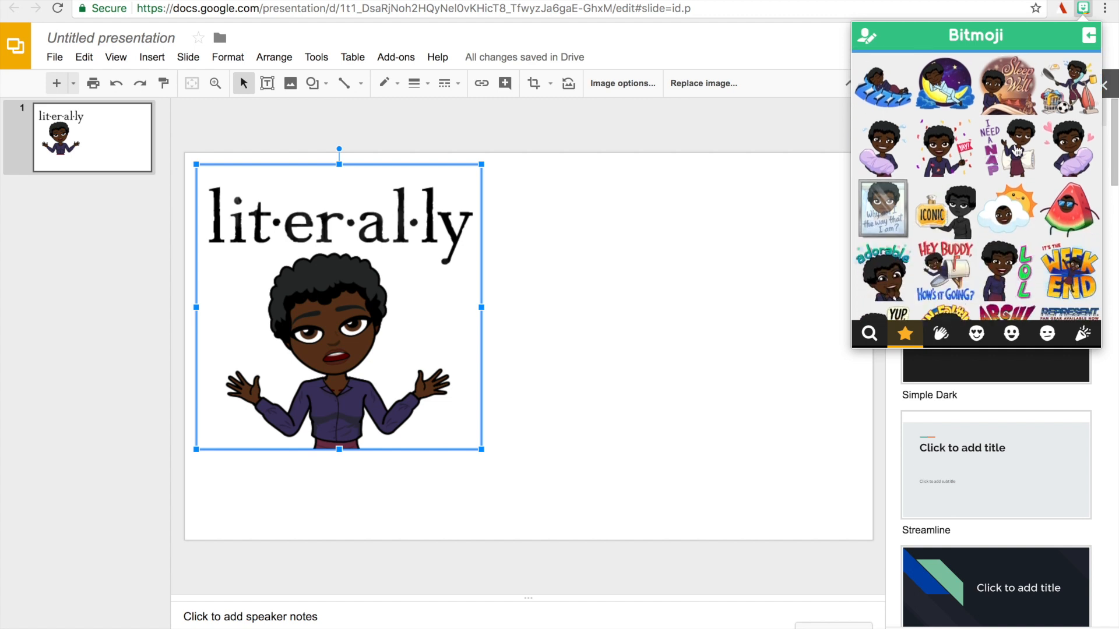
right_click(967, 203)
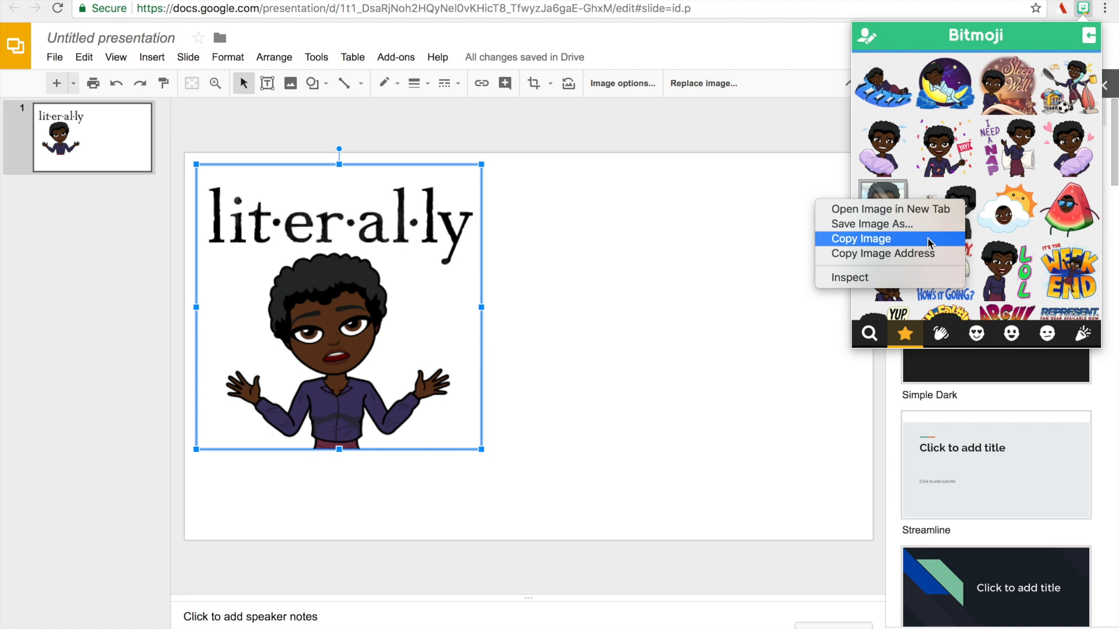
click(905, 241)
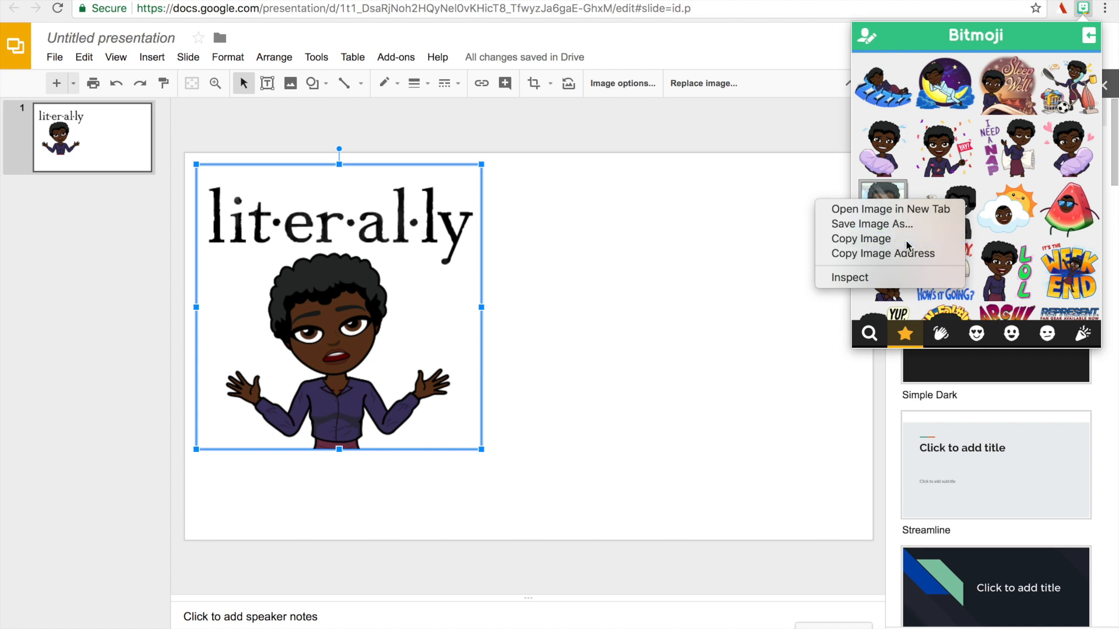
right_click(666, 267)
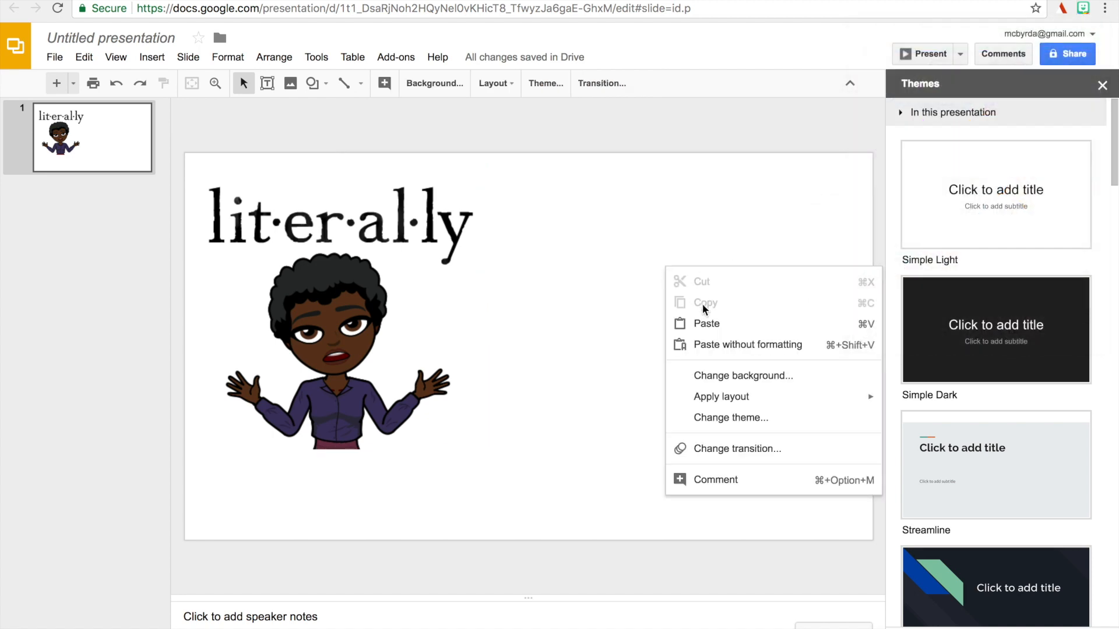
click(720, 330)
Shrink the "ICONIC" image to about 70% of its size and place it to the right of the "lit·er·al·ly" image.
drag(612, 333, 661, 355)
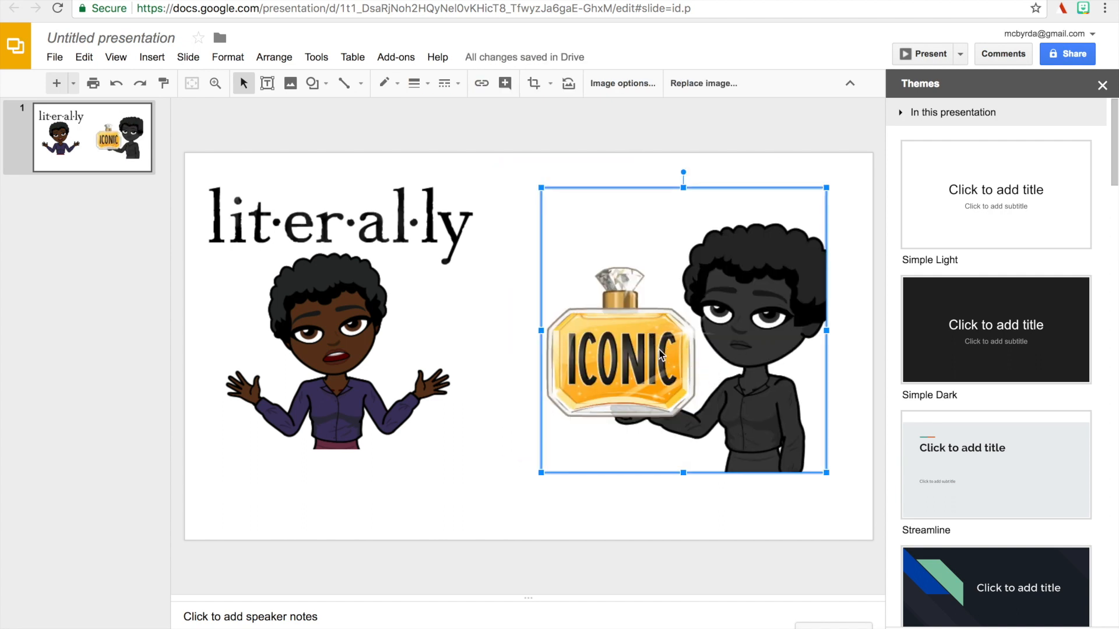
click(470, 413)
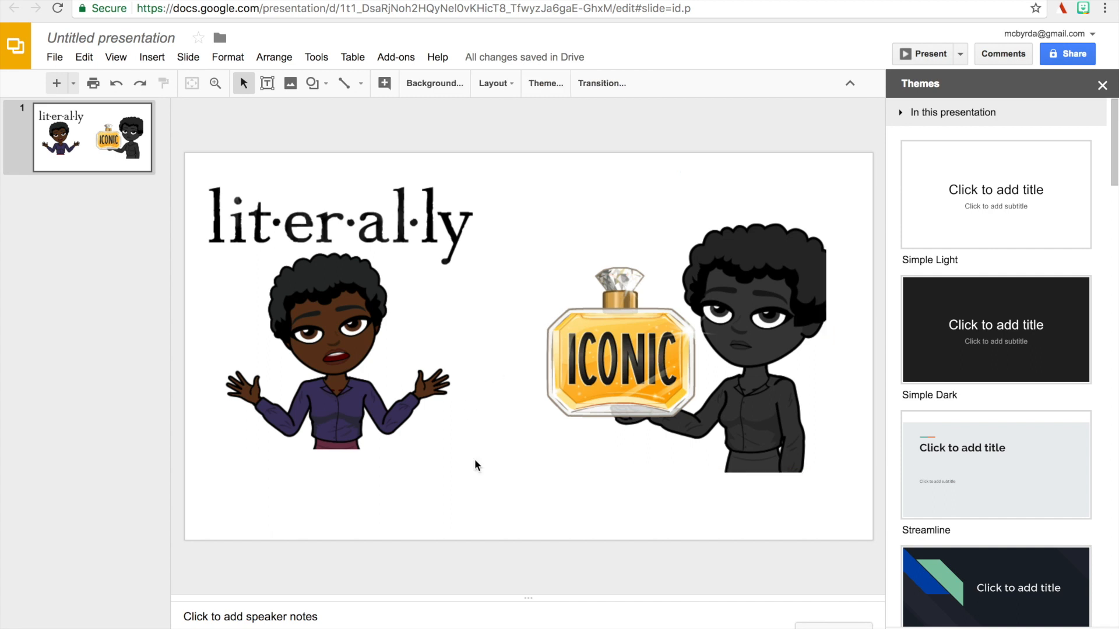
drag(674, 399, 655, 382)
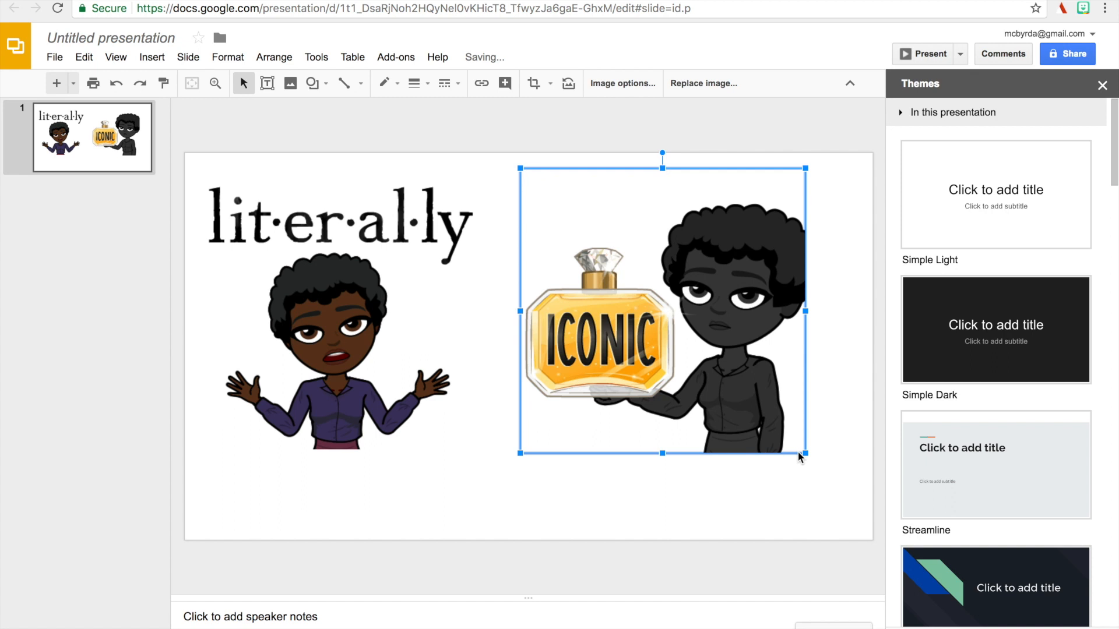
drag(805, 453, 712, 371)
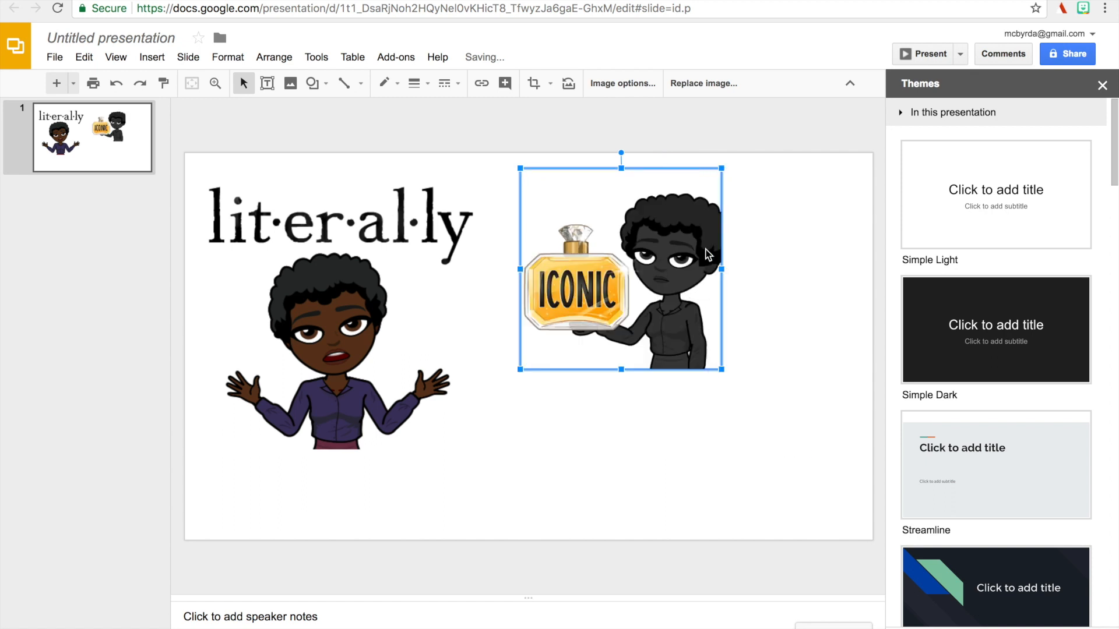
drag(638, 273, 661, 344)
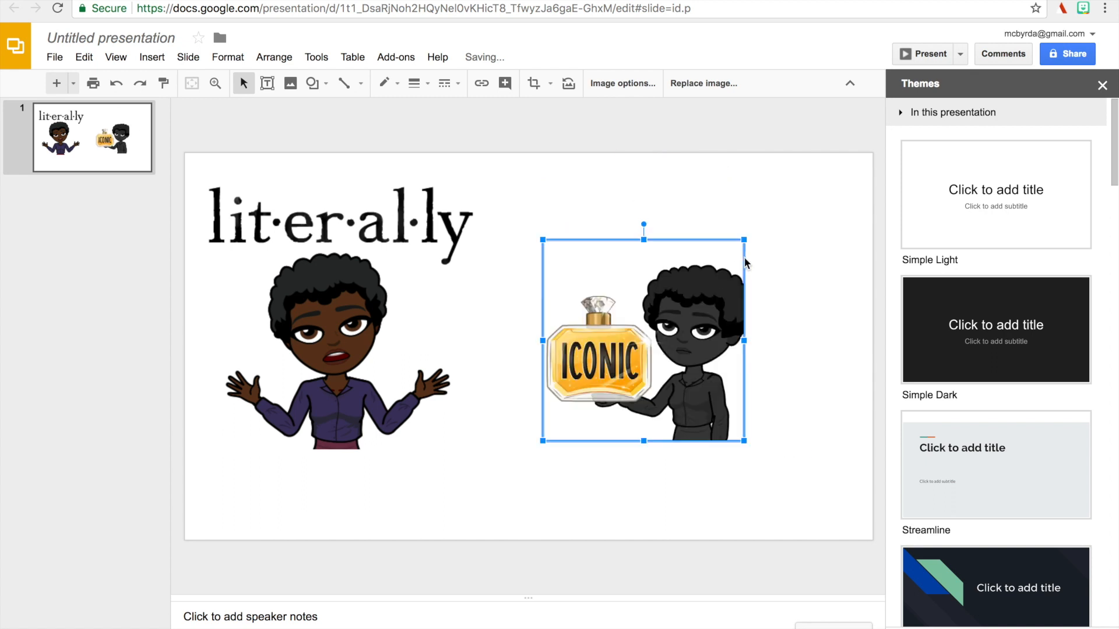
Copy the Bitmoji of the avatar juggling household chores from the extension's Newmoji stickers.
click(1082, 8)
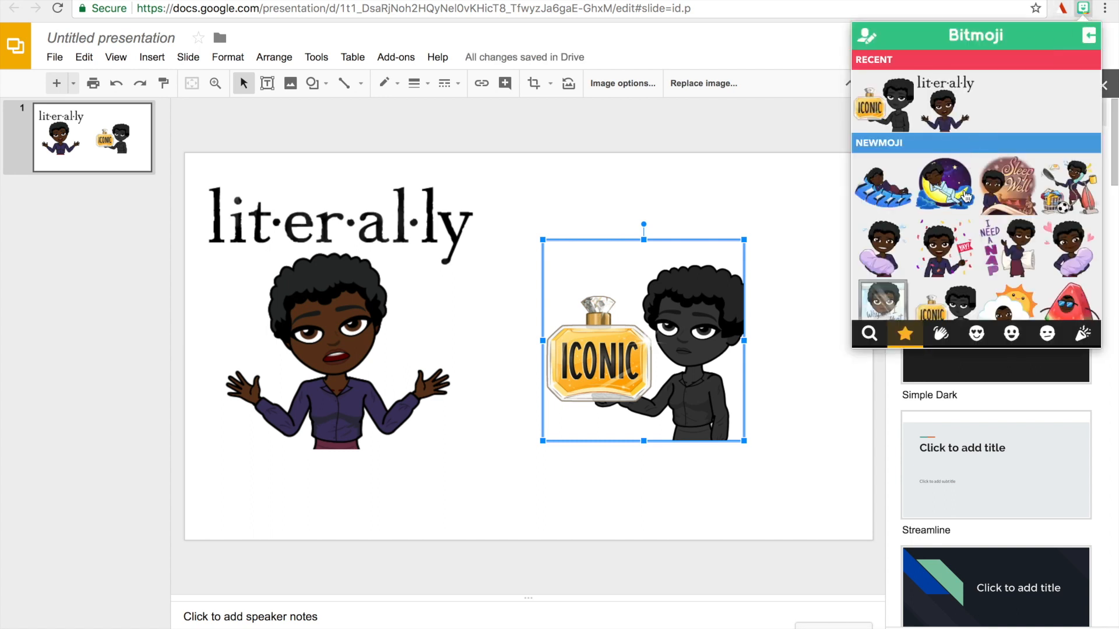
scroll(965, 196, down, 4)
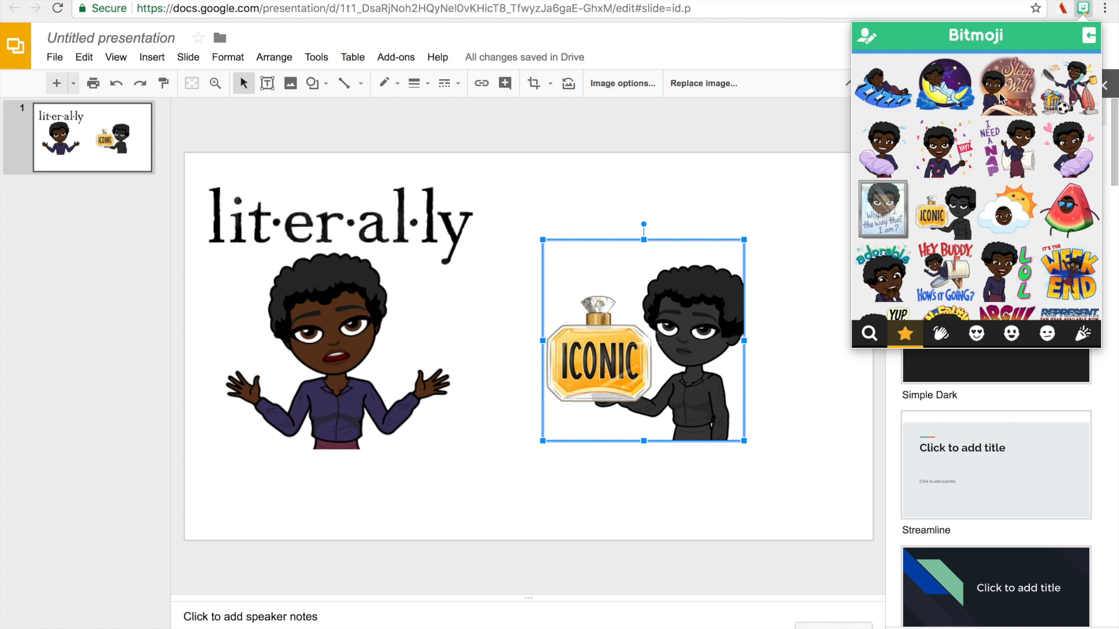
right_click(1068, 95)
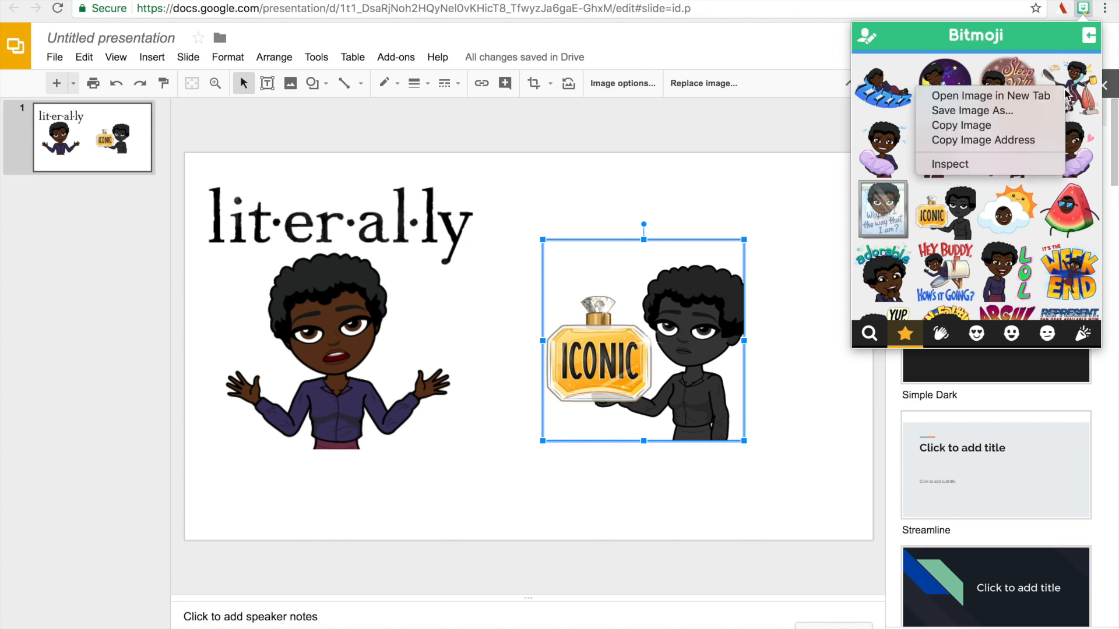
click(1014, 121)
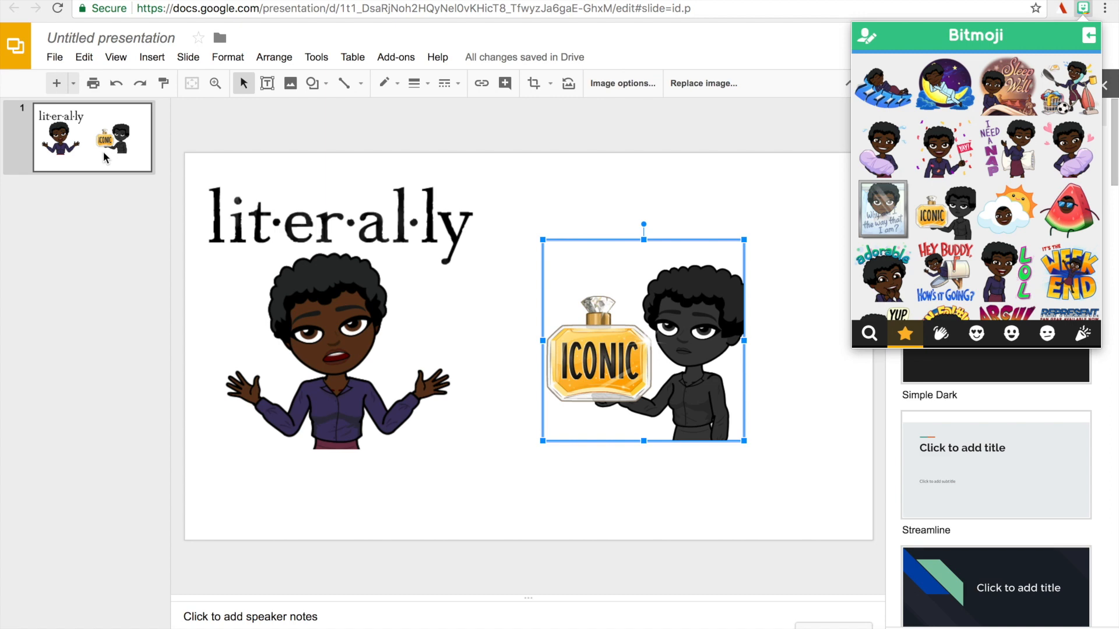
Duplicate the first slide and delete both Bitmoji images from the copy.
right_click(103, 152)
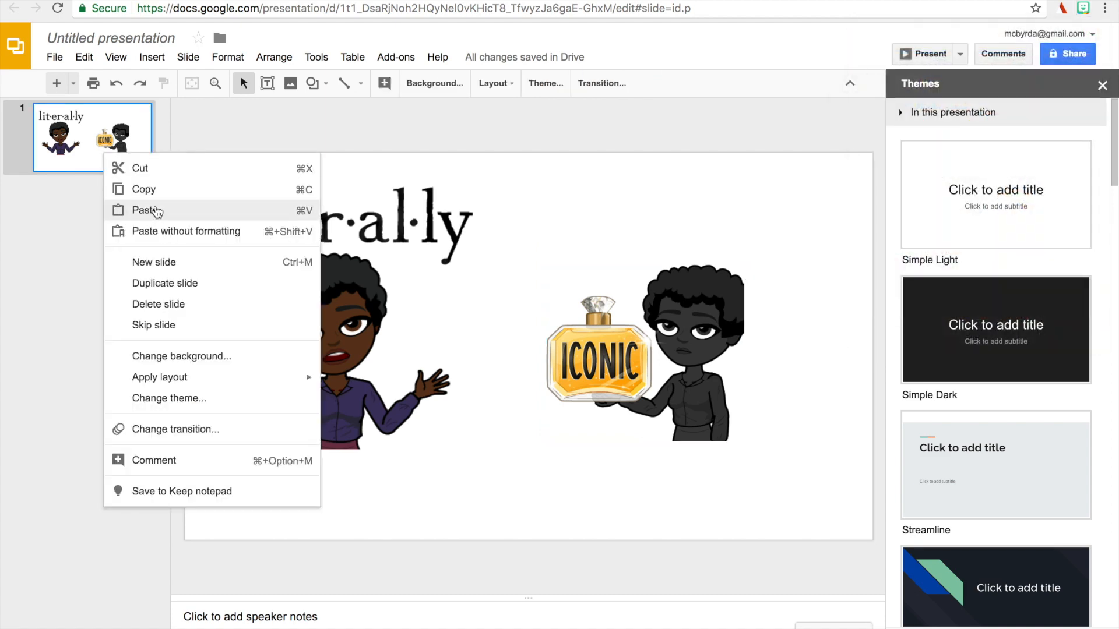
click(155, 283)
click(319, 307)
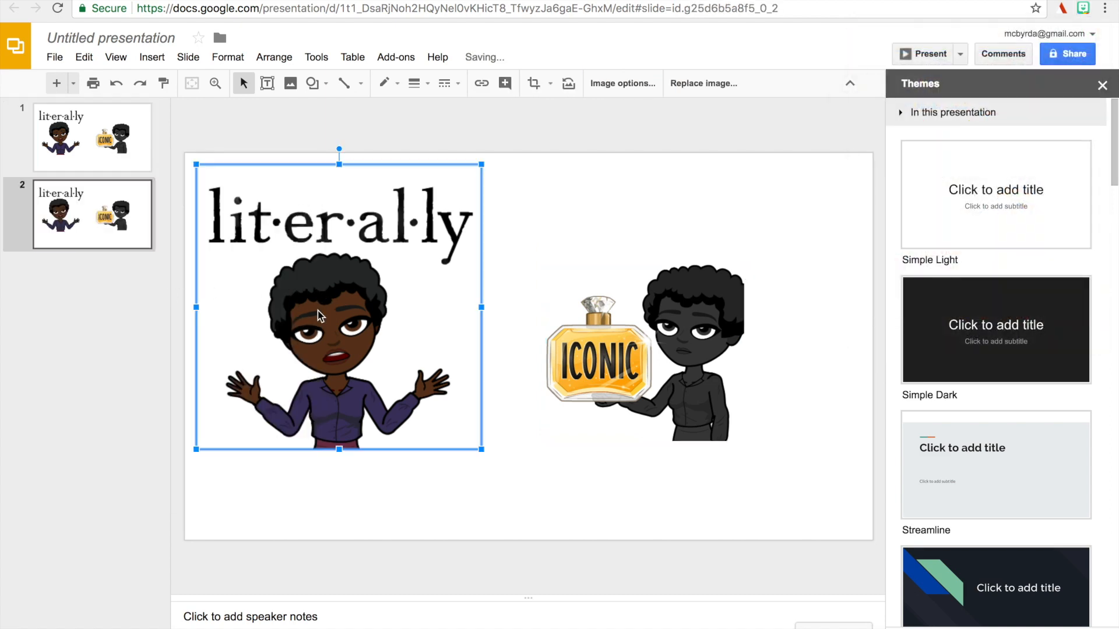
key(Delete)
click(623, 416)
key(Delete)
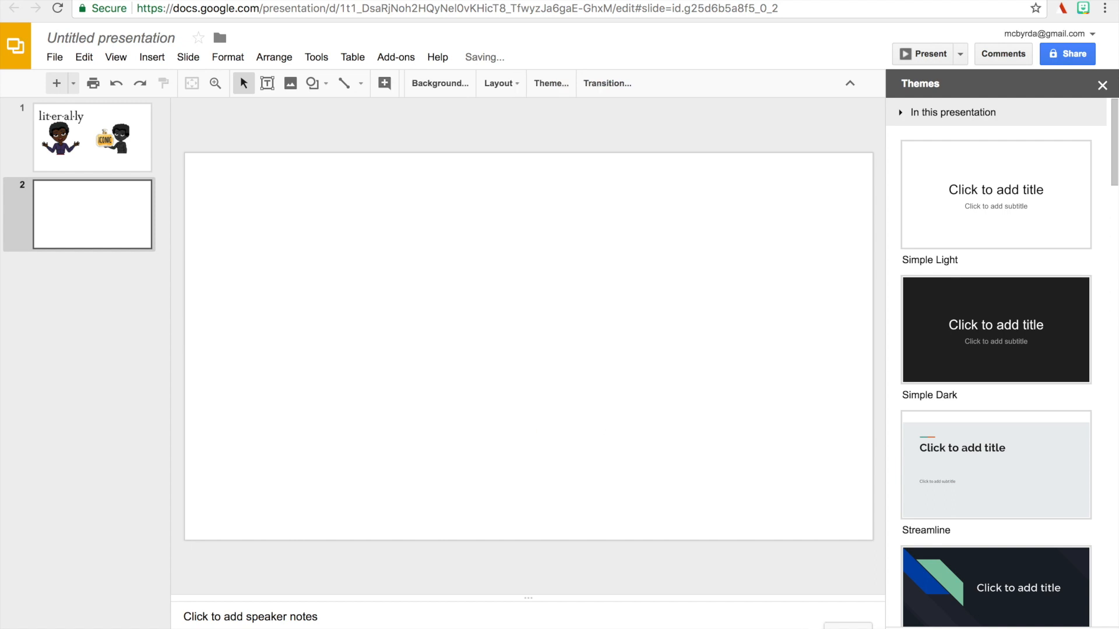
Paste the household-chores Bitmoji onto the blank second slide and shift it slightly to the right.
right_click(417, 282)
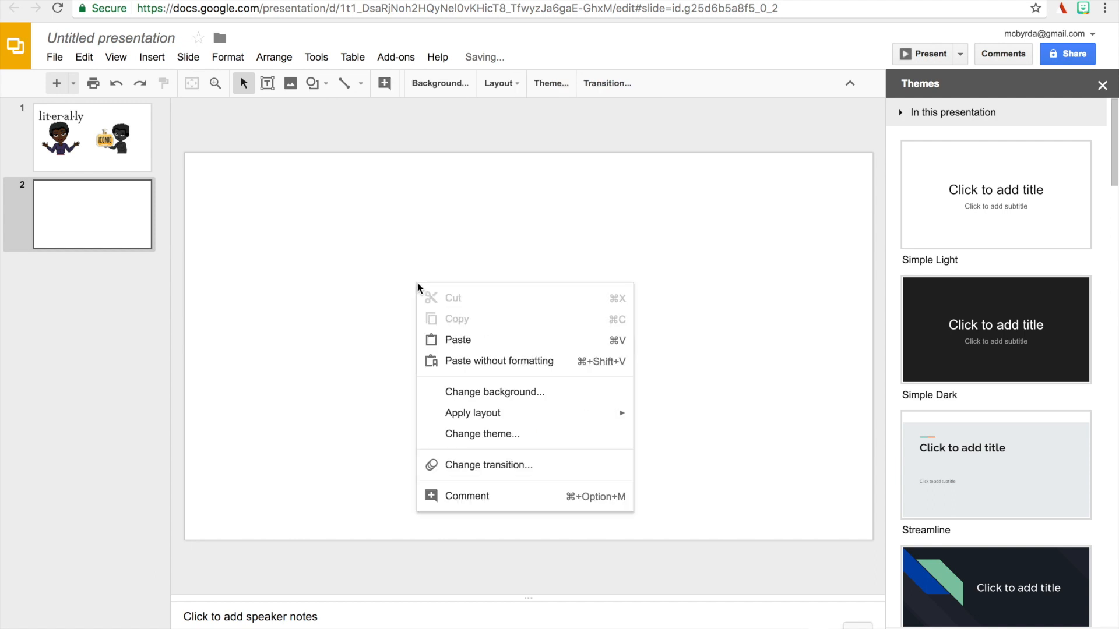
click(485, 341)
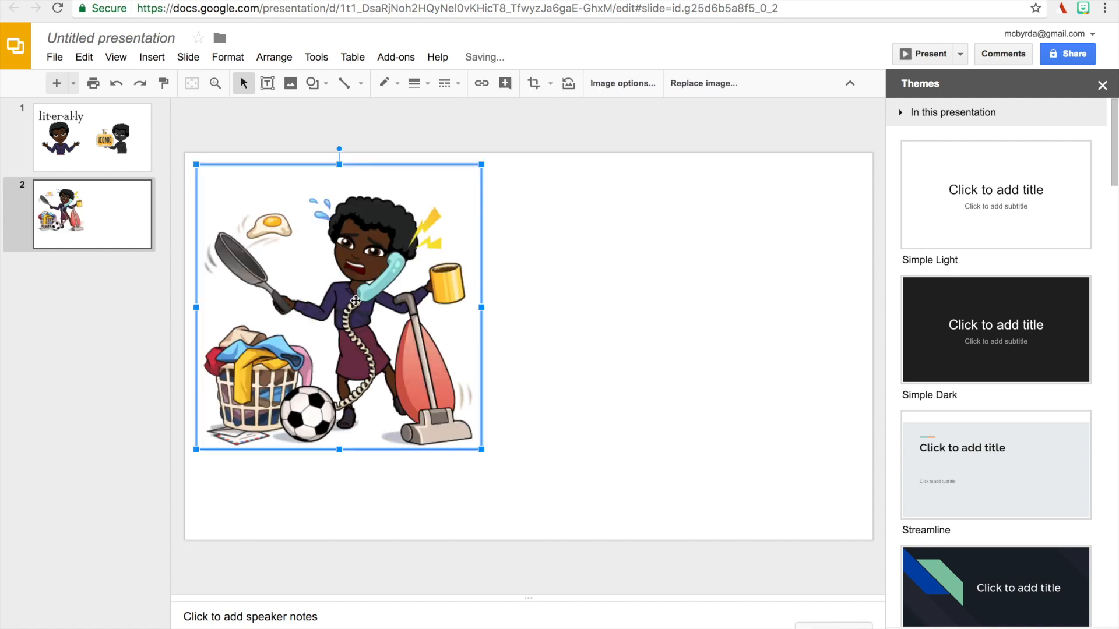
mouse_move(361, 312)
mouse_down()
mouse_move(384, 330)
mouse_move(350, 303)
mouse_up()
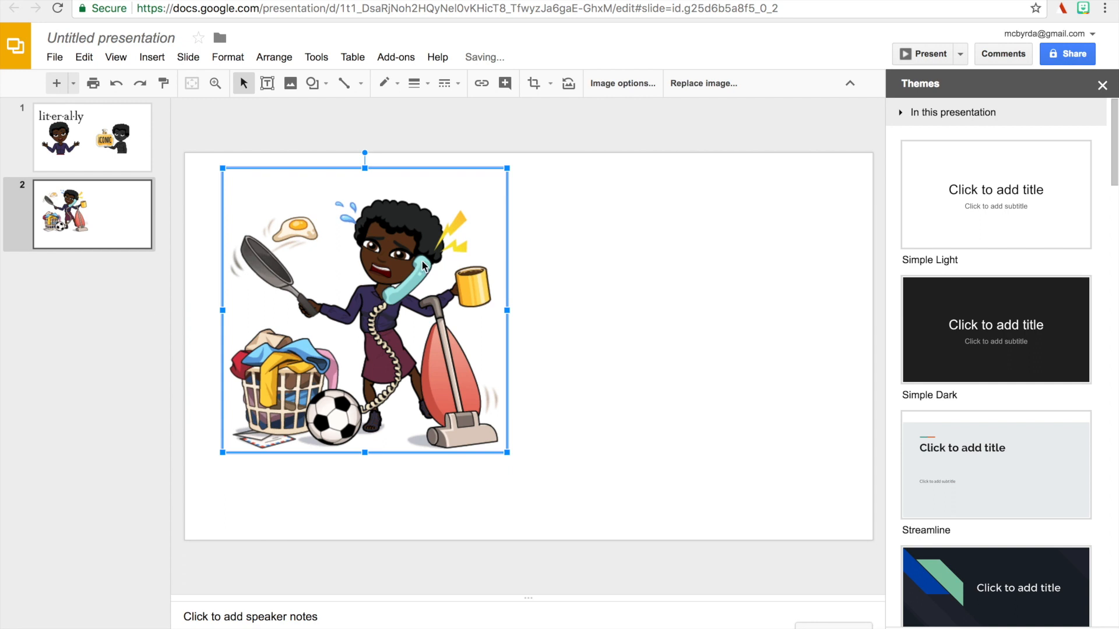
Browse further down the extension's starred Bitmoji stickers, close the extension and return to the first slide.
click(1084, 8)
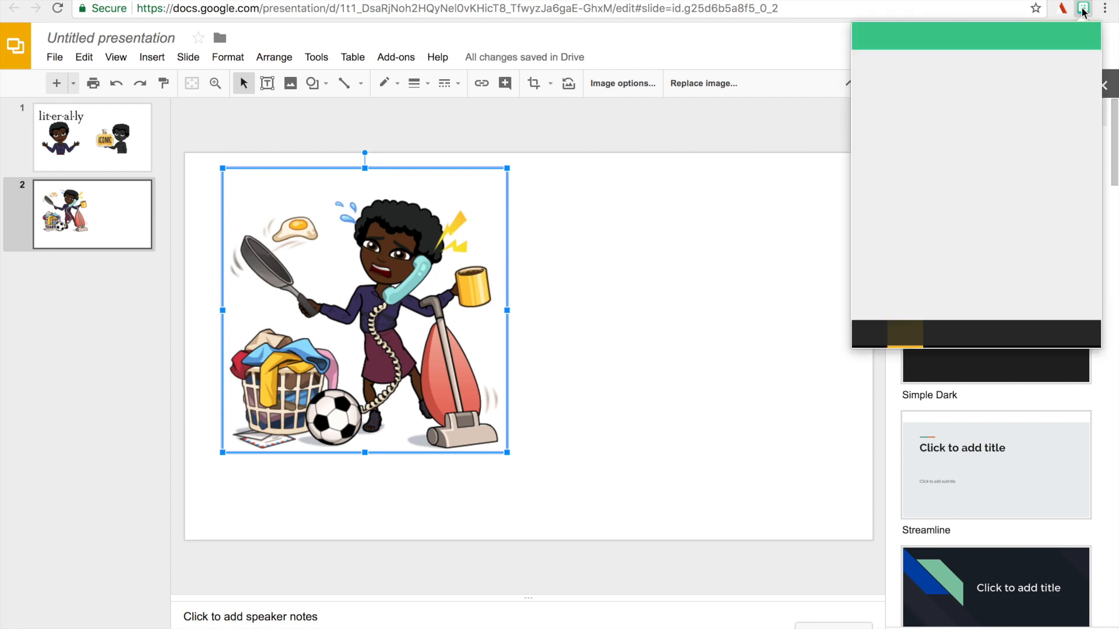
scroll(1034, 212, down, 4)
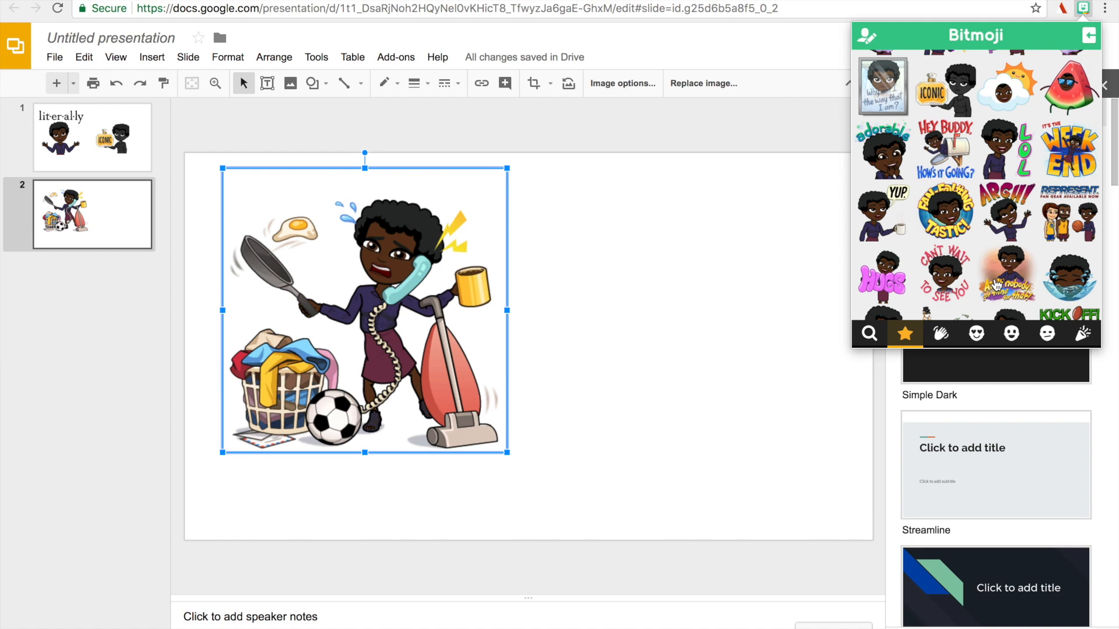
scroll(996, 286, down, 3)
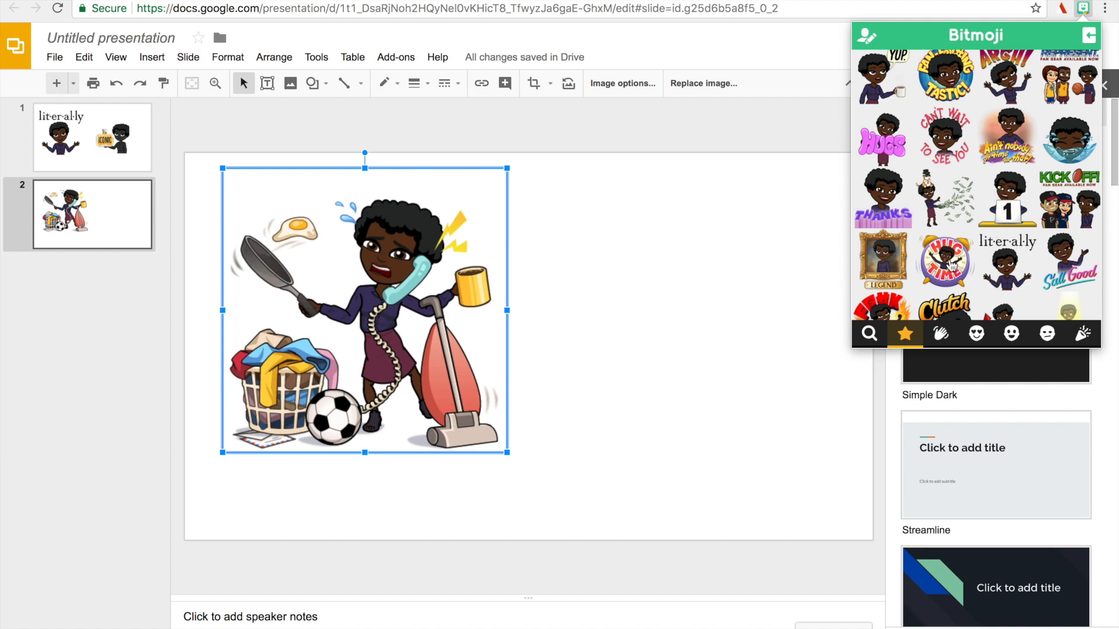
scroll(951, 265, down, 2)
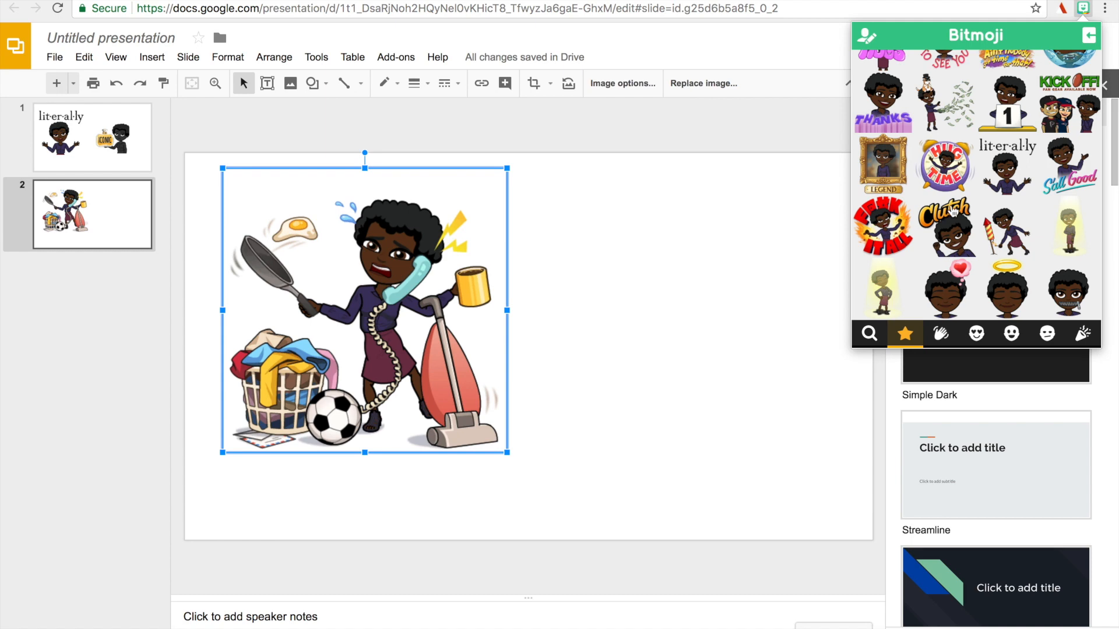
click(574, 326)
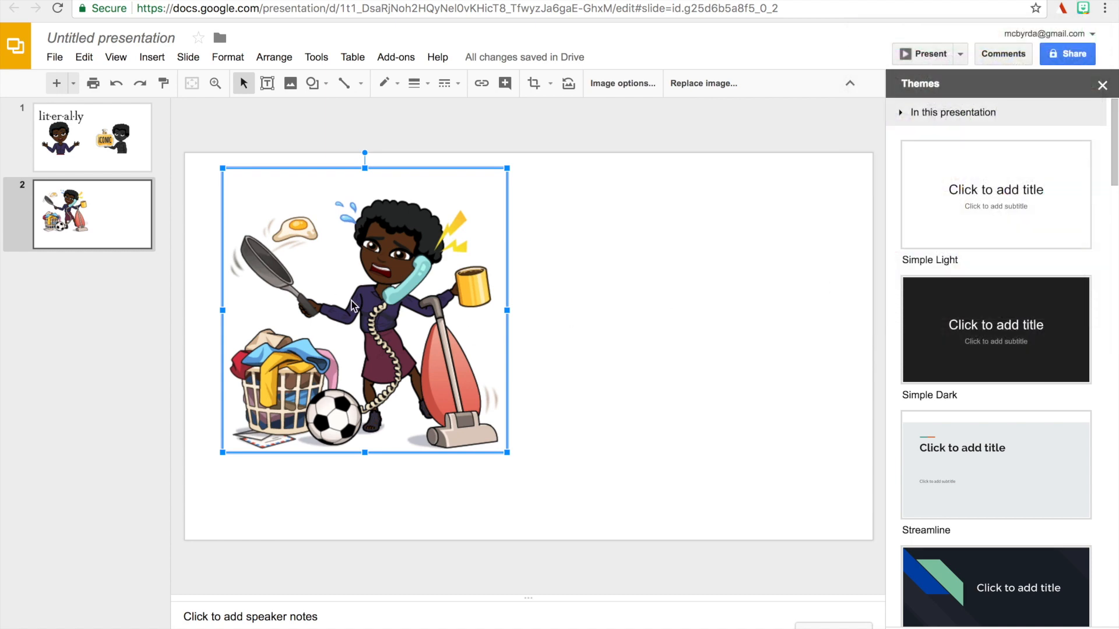
click(118, 143)
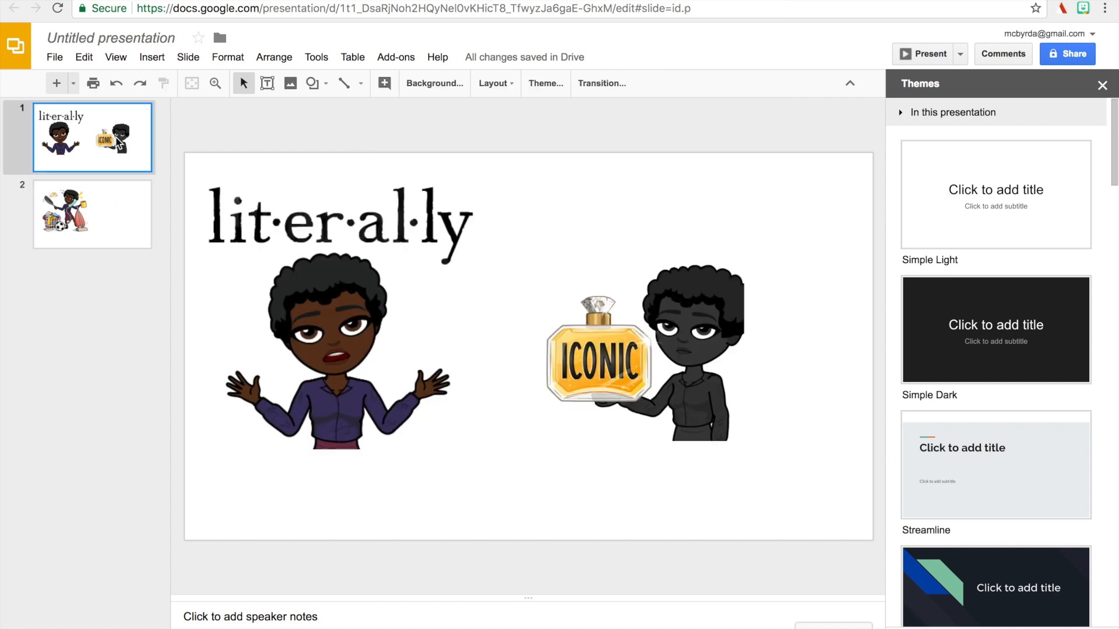